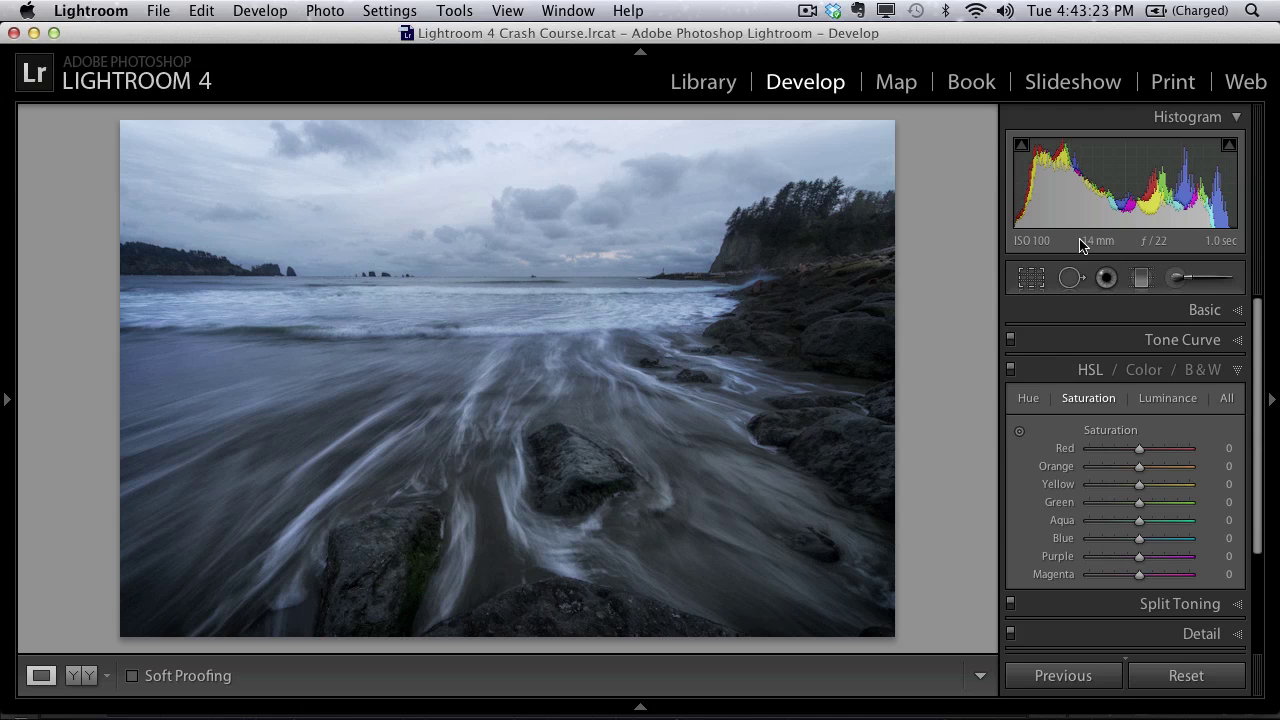
- Set Temp +11, Exposure +0.30, Highlights -54, Shadows +19, Whites +38 and Blacks -33 in the Basic panel
{"action": "left_click", "coordinate": [1212, 310]}
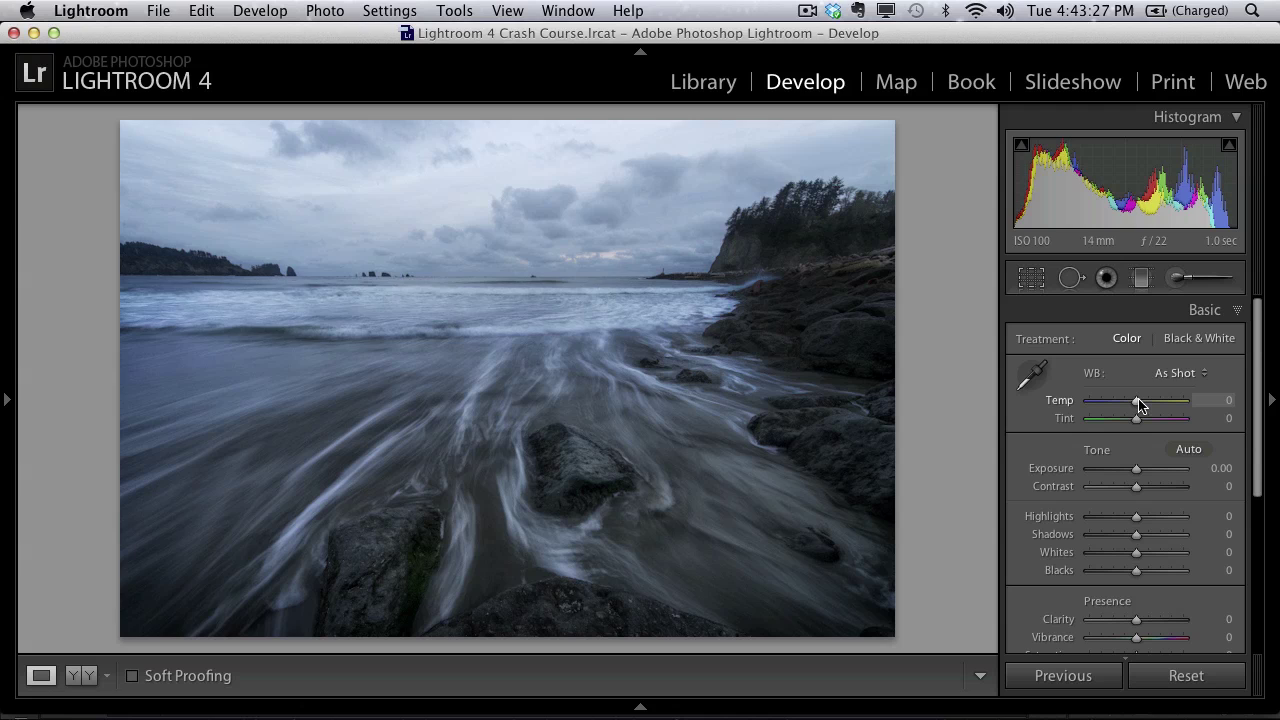
{"action": "left_click_drag", "start_coordinate": [1137, 403], "coordinate": [1144, 405]}
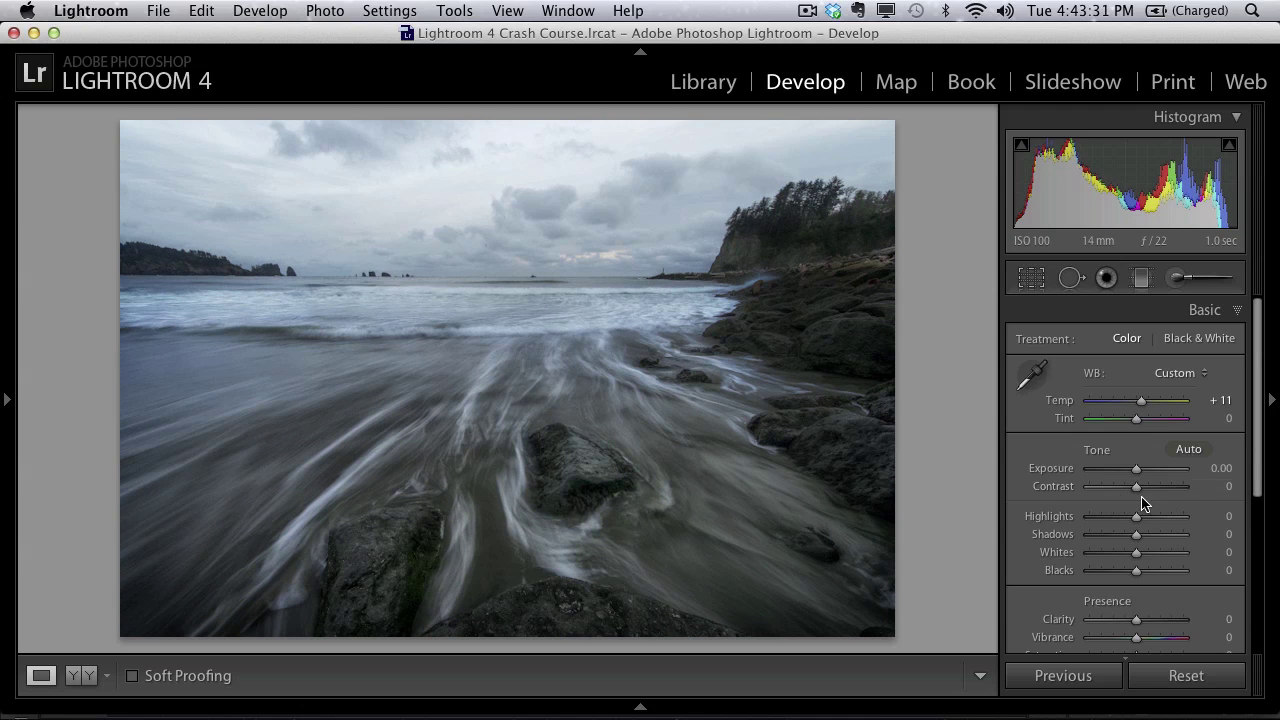
{"action": "left_click_drag", "start_coordinate": [1138, 472], "coordinate": [1138, 474]}
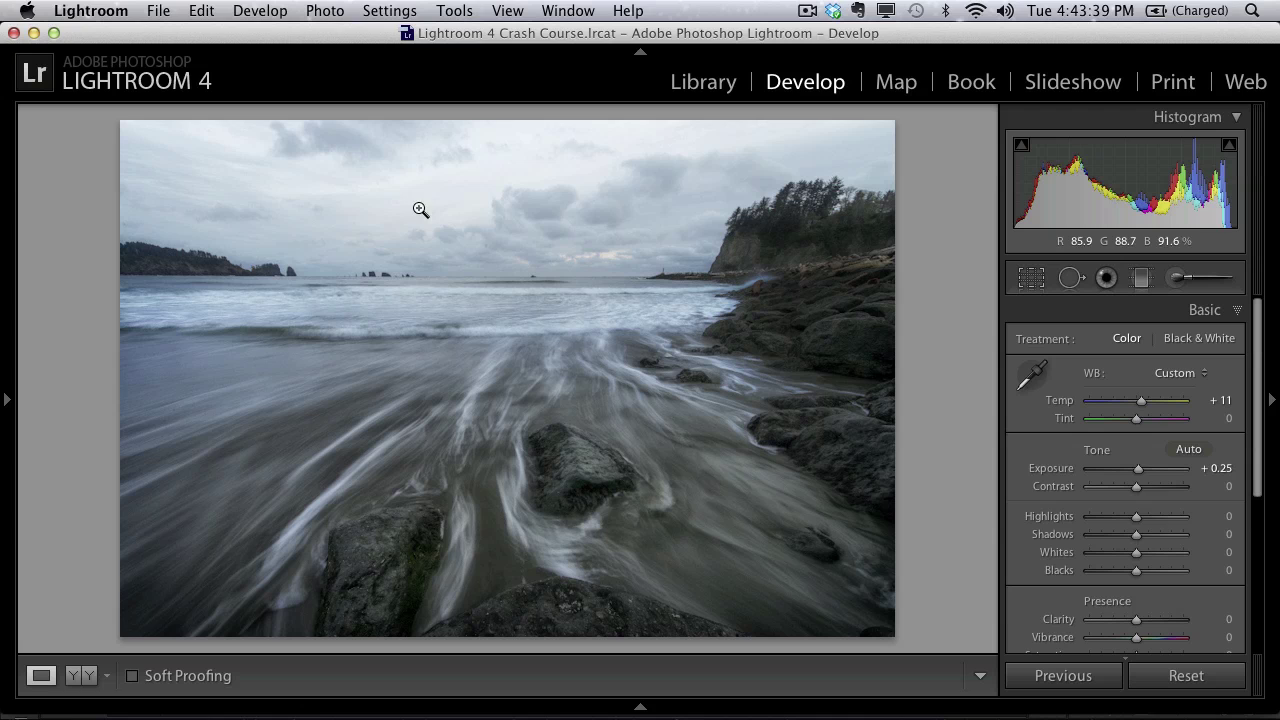
{"action": "mouse_move", "coordinate": [1136, 516]}
{"action": "left_mouse_down"}
{"action": "mouse_move", "coordinate": [1023, 517]}
{"action": "mouse_move", "coordinate": [1124, 518]}
{"action": "mouse_move", "coordinate": [1097, 518]}
{"action": "mouse_move", "coordinate": [1145, 538]}
{"action": "left_mouse_up"}
{"action": "key", "text": "alt"}
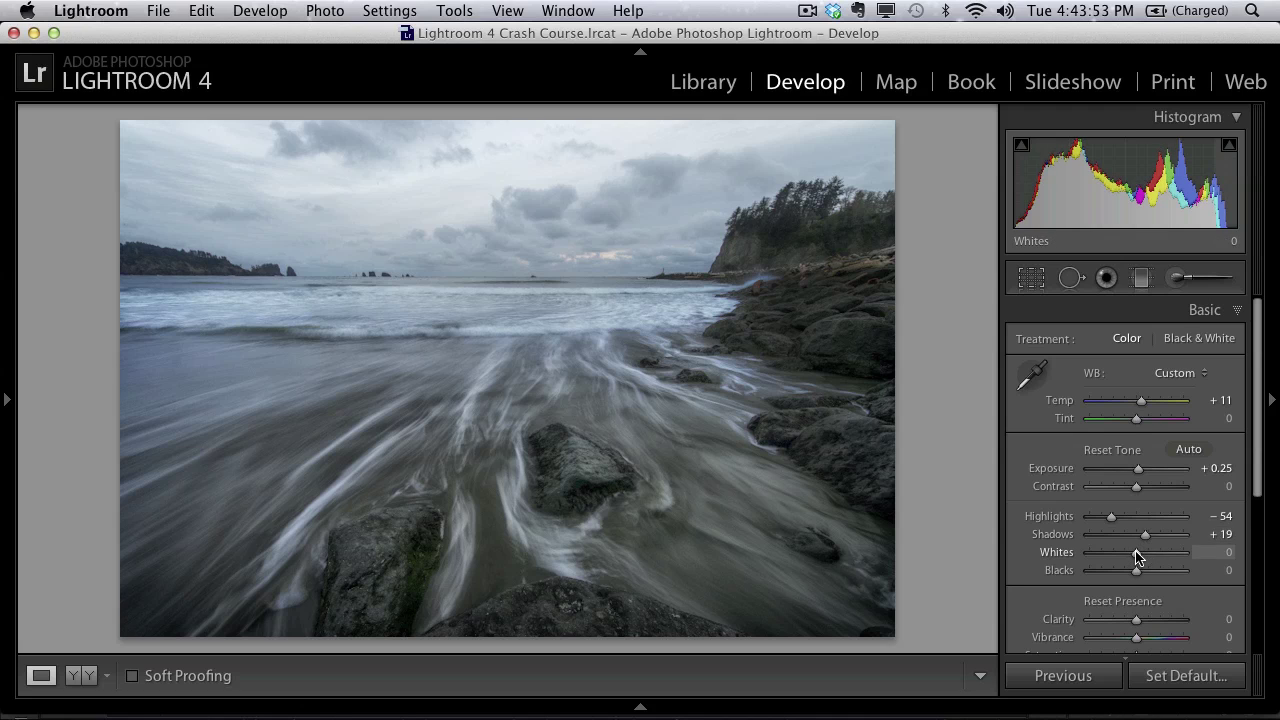
{"action": "key", "text": "alt"}
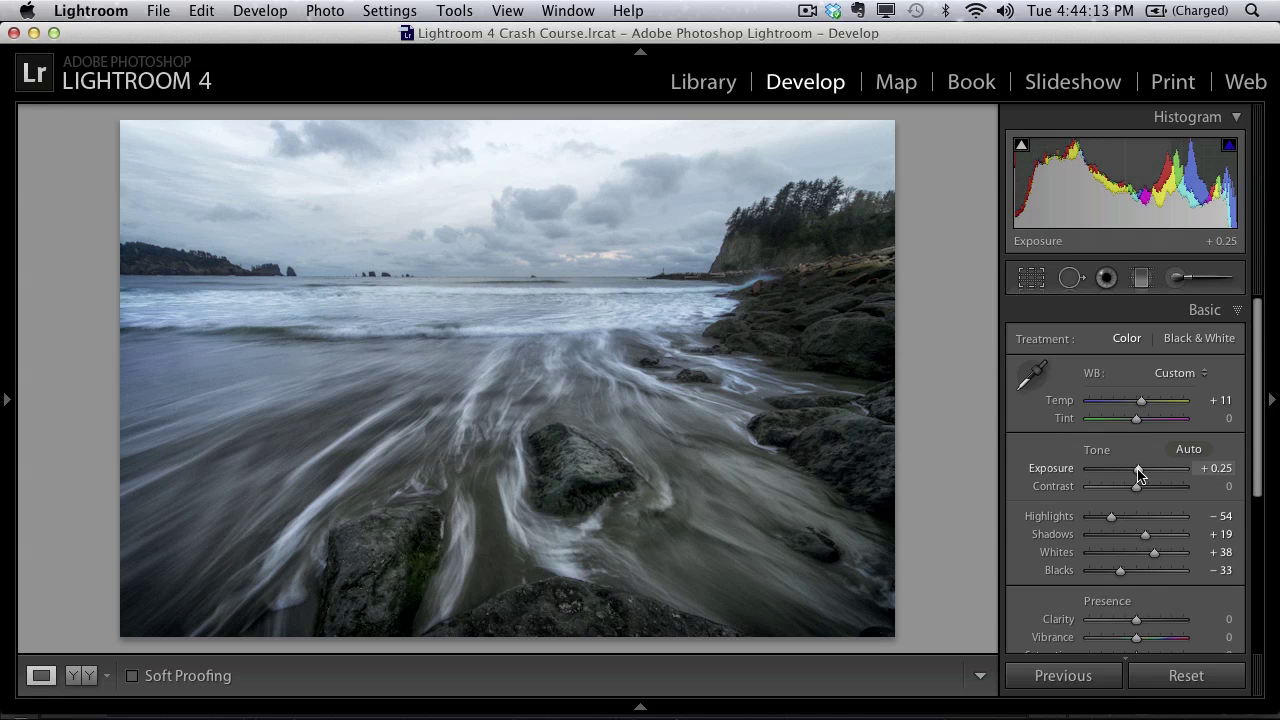
{"action": "left_click_drag", "start_coordinate": [1139, 471], "coordinate": [1141, 474]}
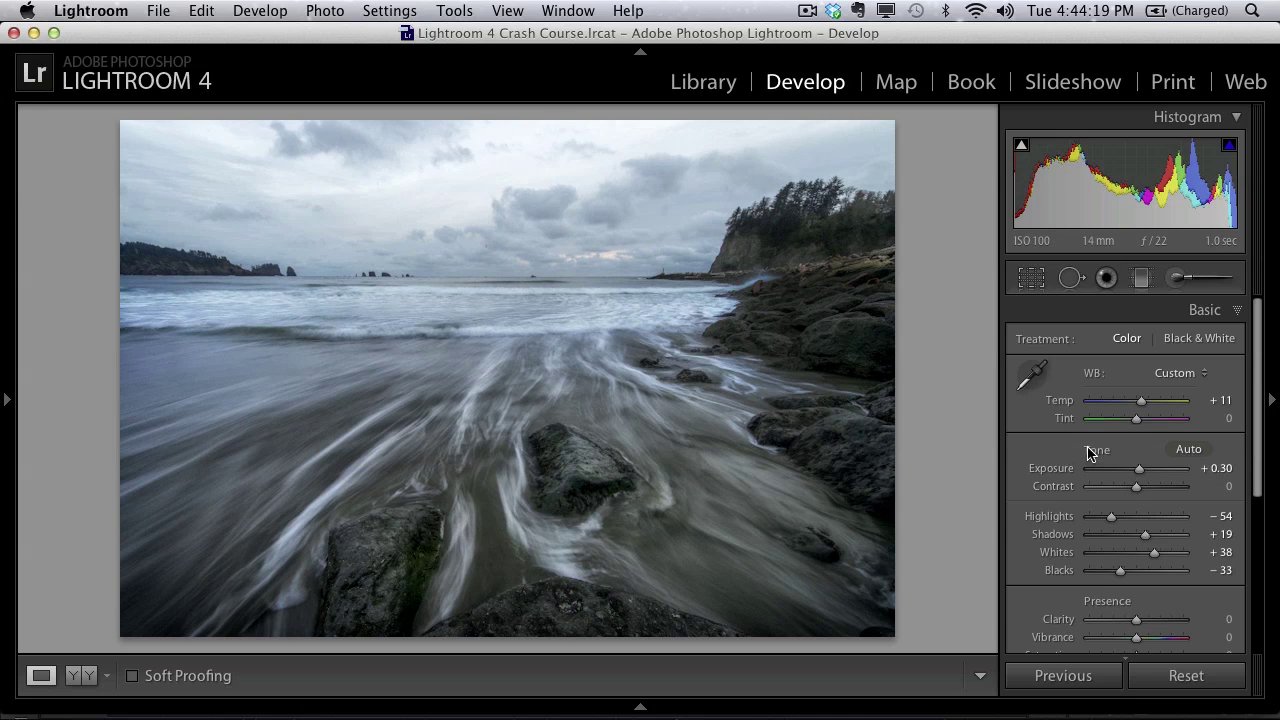
- Compare Before/After with the backslash key, then raise Presence Clarity to +12
{"action": "key", "text": "backslash"}
{"action": "key", "text": "backslash"}
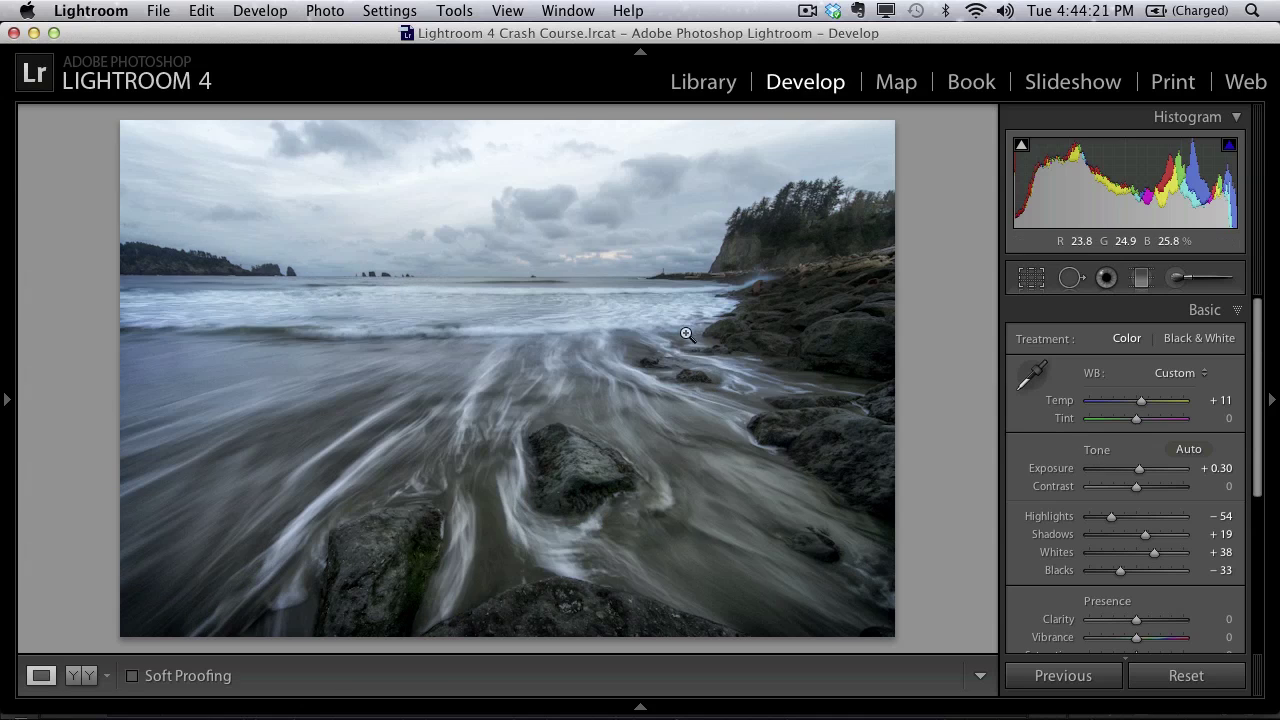
{"action": "key", "text": "backslash"}
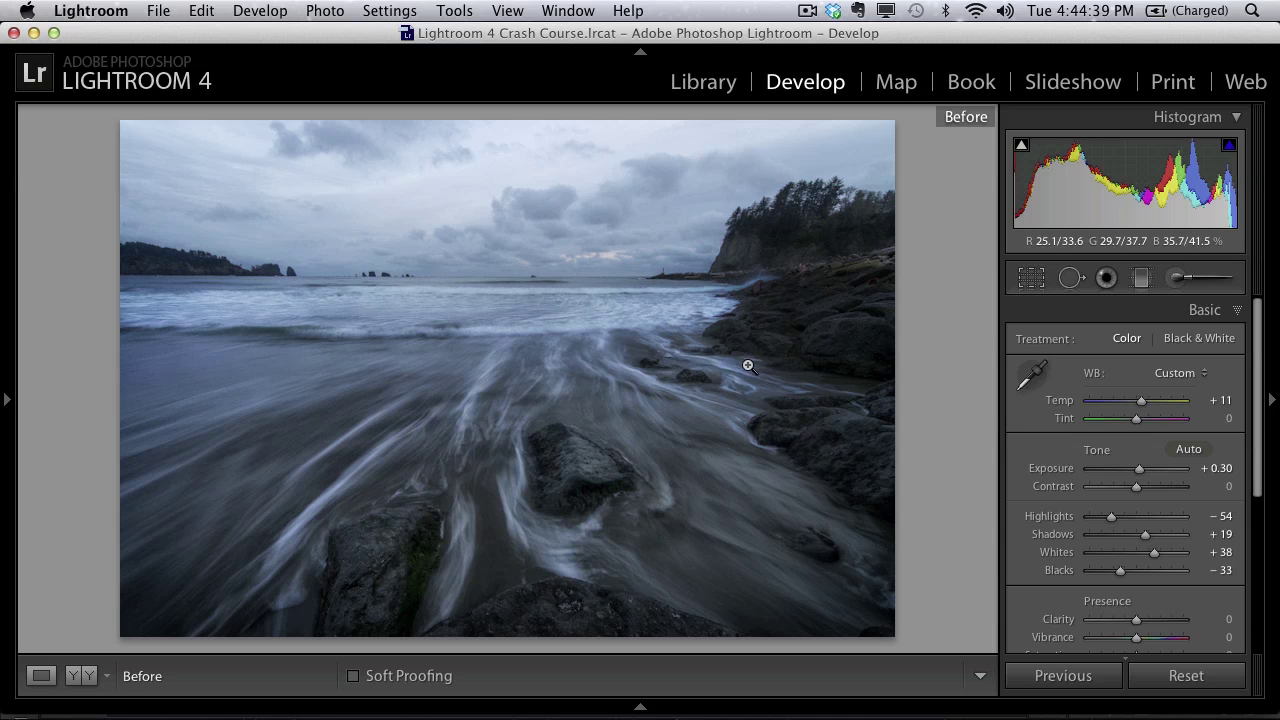
{"action": "key", "text": "backslash"}
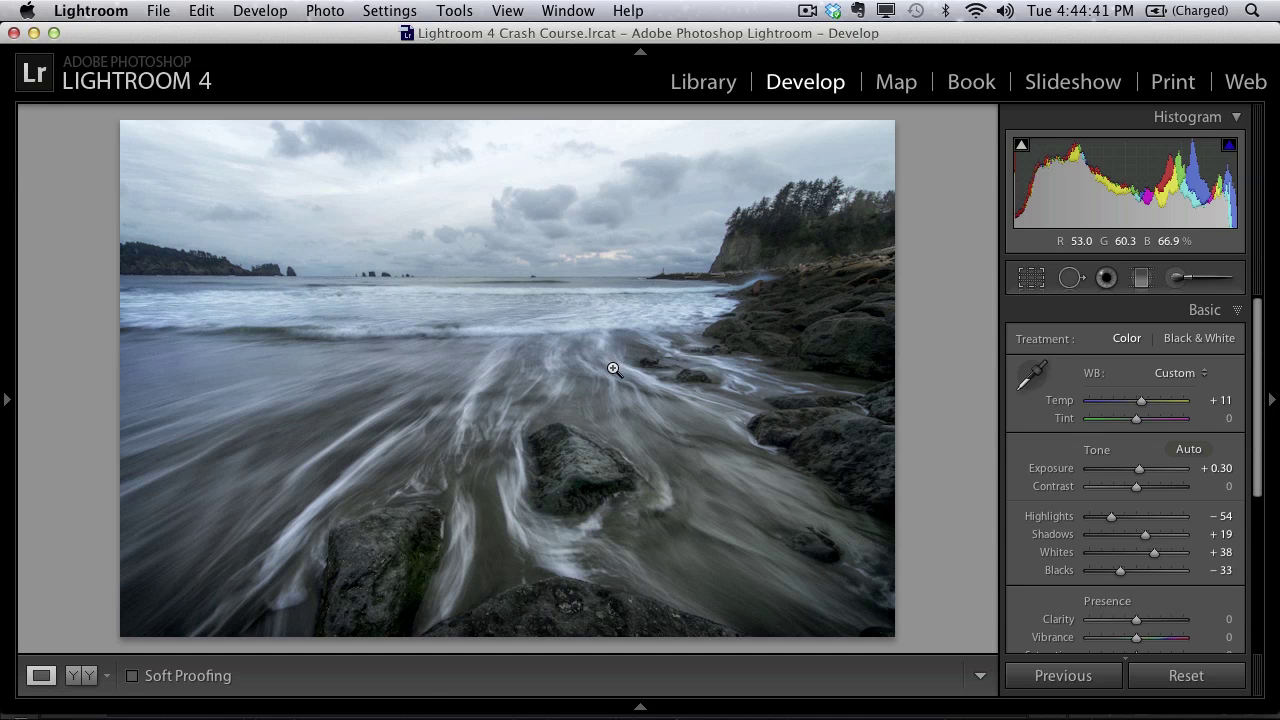
{"action": "key", "text": "backslash"}
{"action": "key", "text": "backslash"}
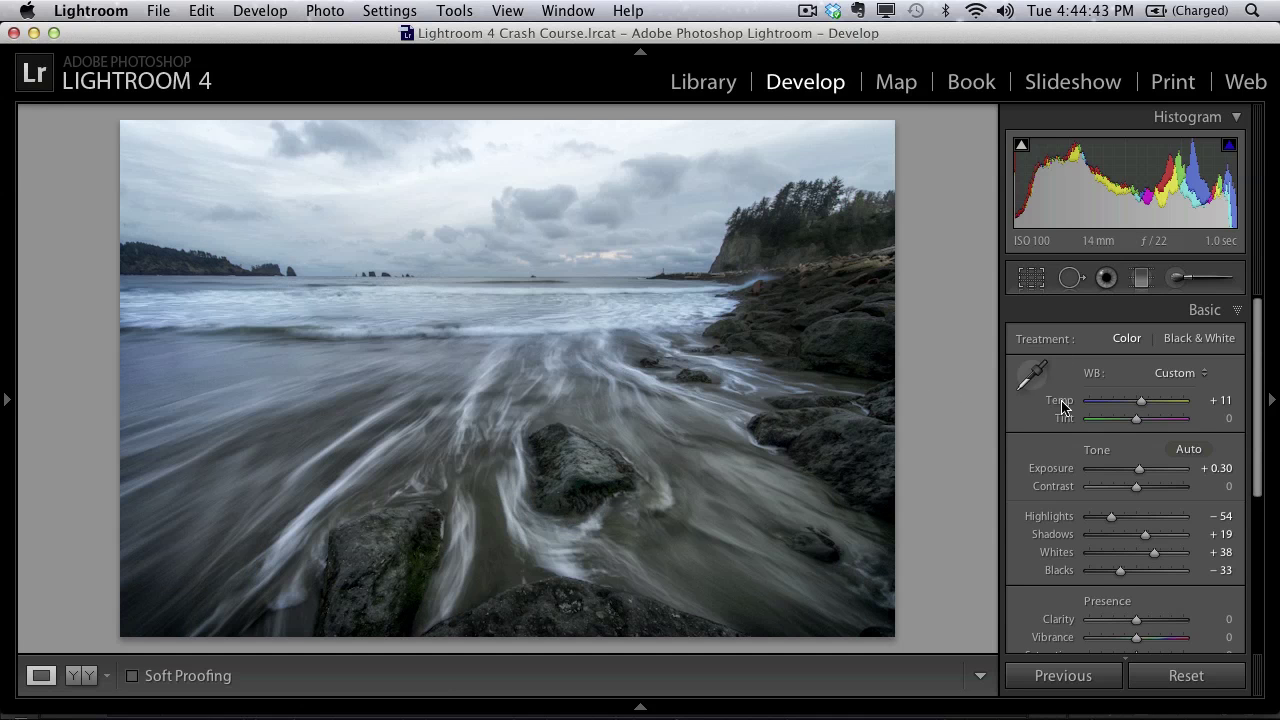
{"action": "scroll", "coordinate": [1258, 438], "scroll_direction": "down", "scroll_amount": 3}
{"action": "left_click_drag", "start_coordinate": [1137, 538], "coordinate": [1147, 541]}
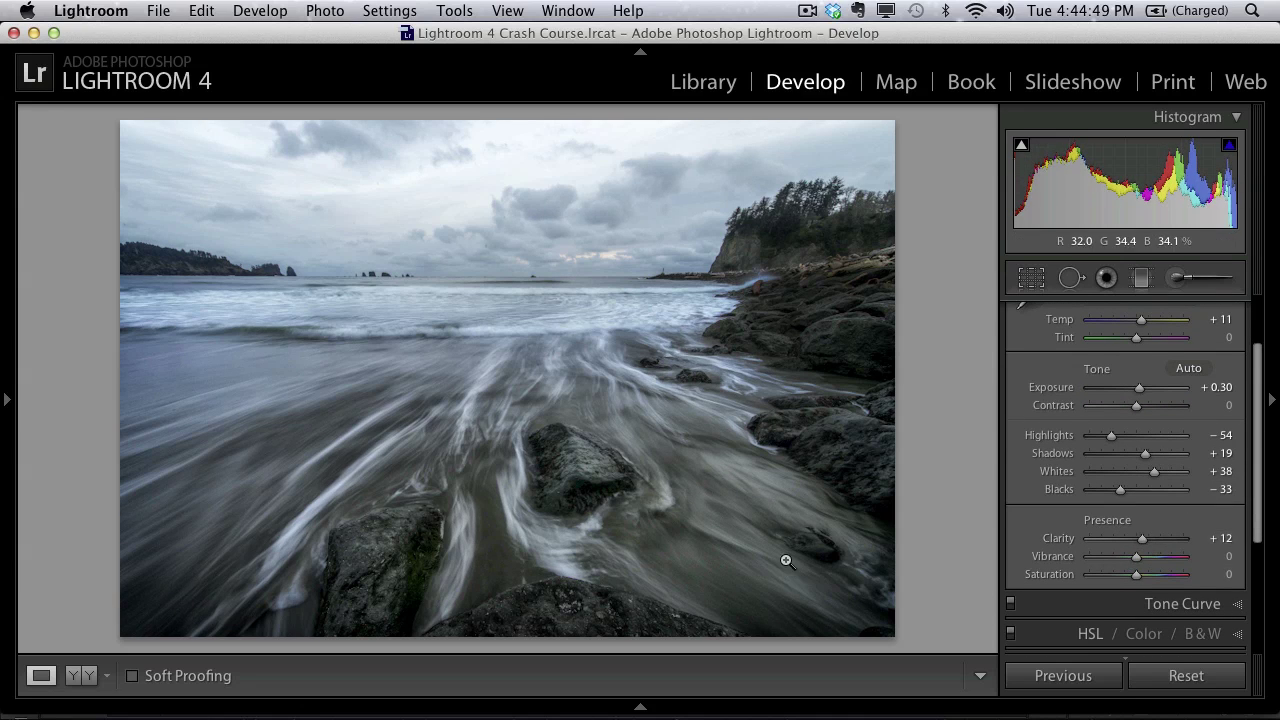
- Add a graduated filter at Exposure -1.73, dragged down from the top of the sky
{"action": "left_click", "coordinate": [1142, 280]}
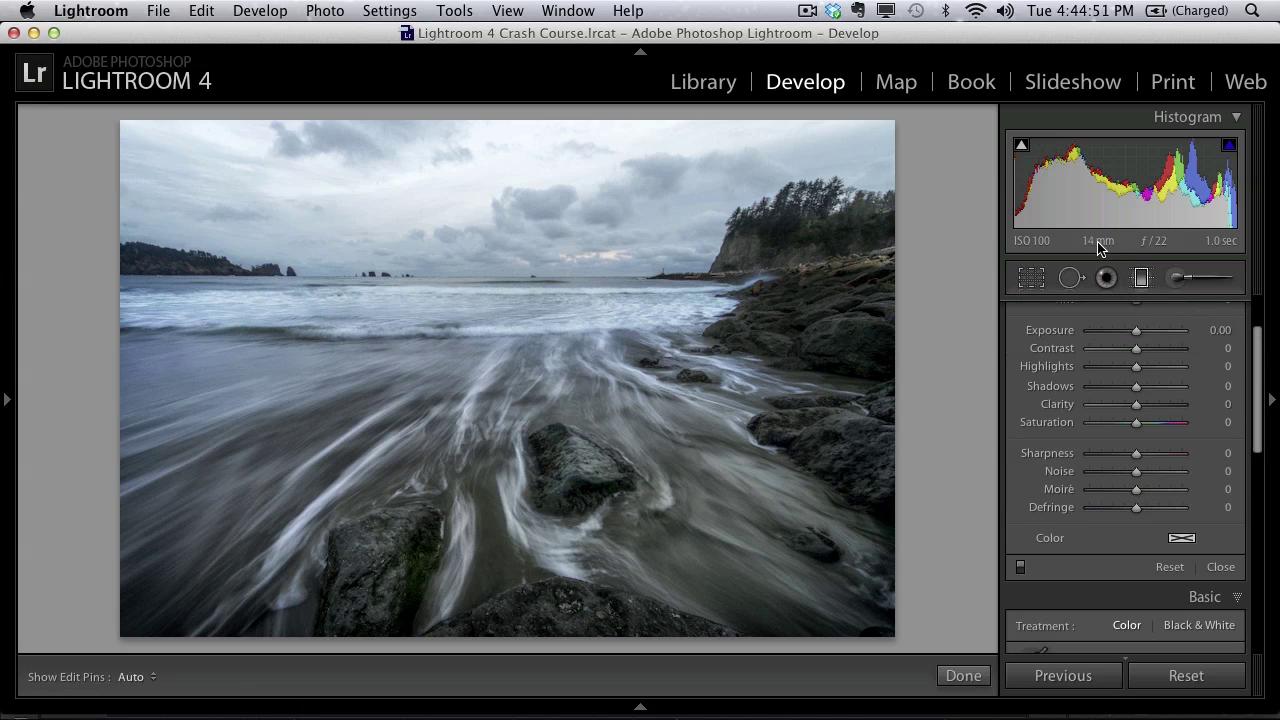
{"action": "scroll", "coordinate": [1258, 388], "scroll_direction": "up", "scroll_amount": 2}
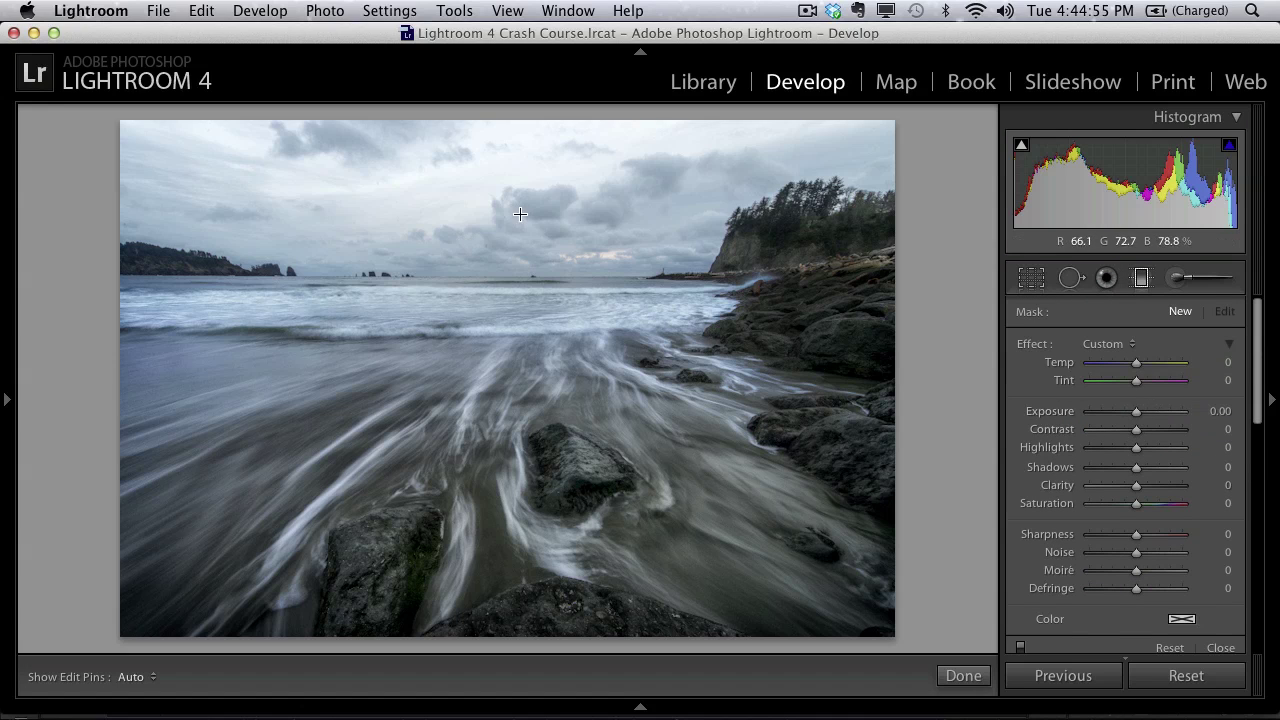
{"action": "left_click_drag", "start_coordinate": [1136, 411], "coordinate": [1115, 411]}
{"action": "left_click_drag", "start_coordinate": [535, 251], "coordinate": [533, 284]}
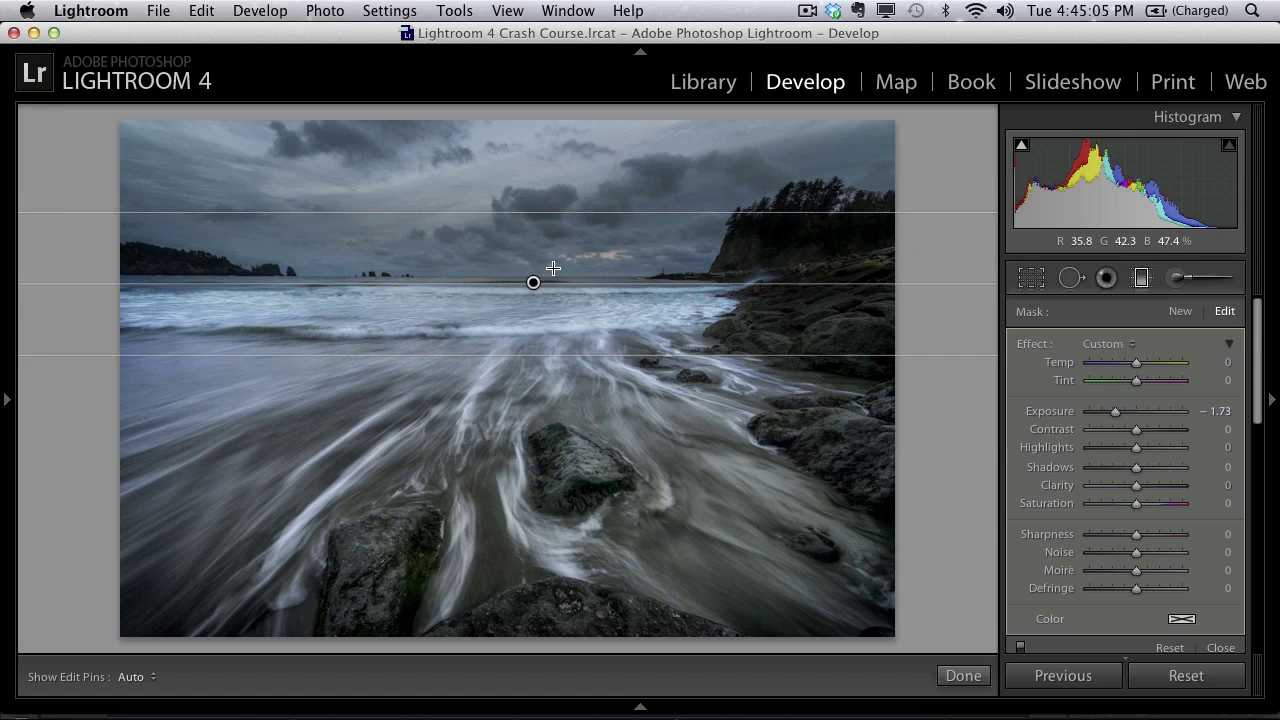
- Reposition and level the gradient along the horizon and widen its feathered transition
{"action": "left_click_drag", "start_coordinate": [534, 284], "coordinate": [533, 276]}
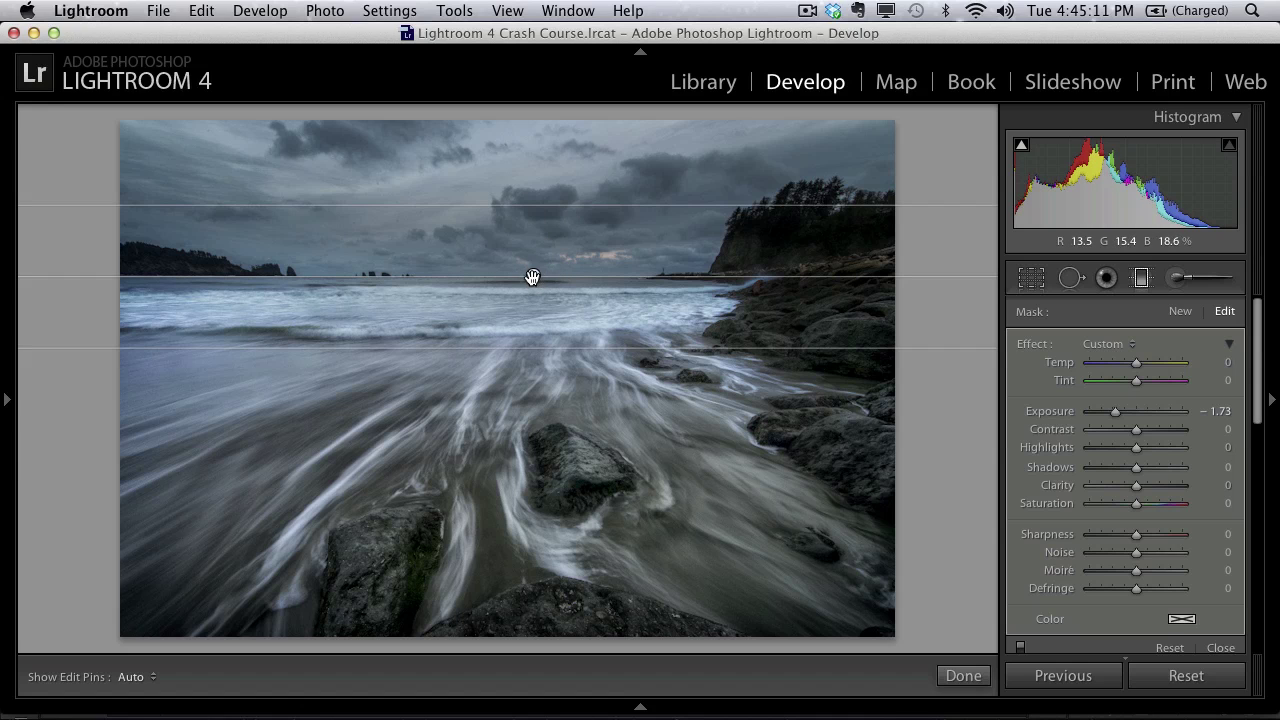
{"action": "left_click_drag", "start_coordinate": [533, 278], "coordinate": [519, 277]}
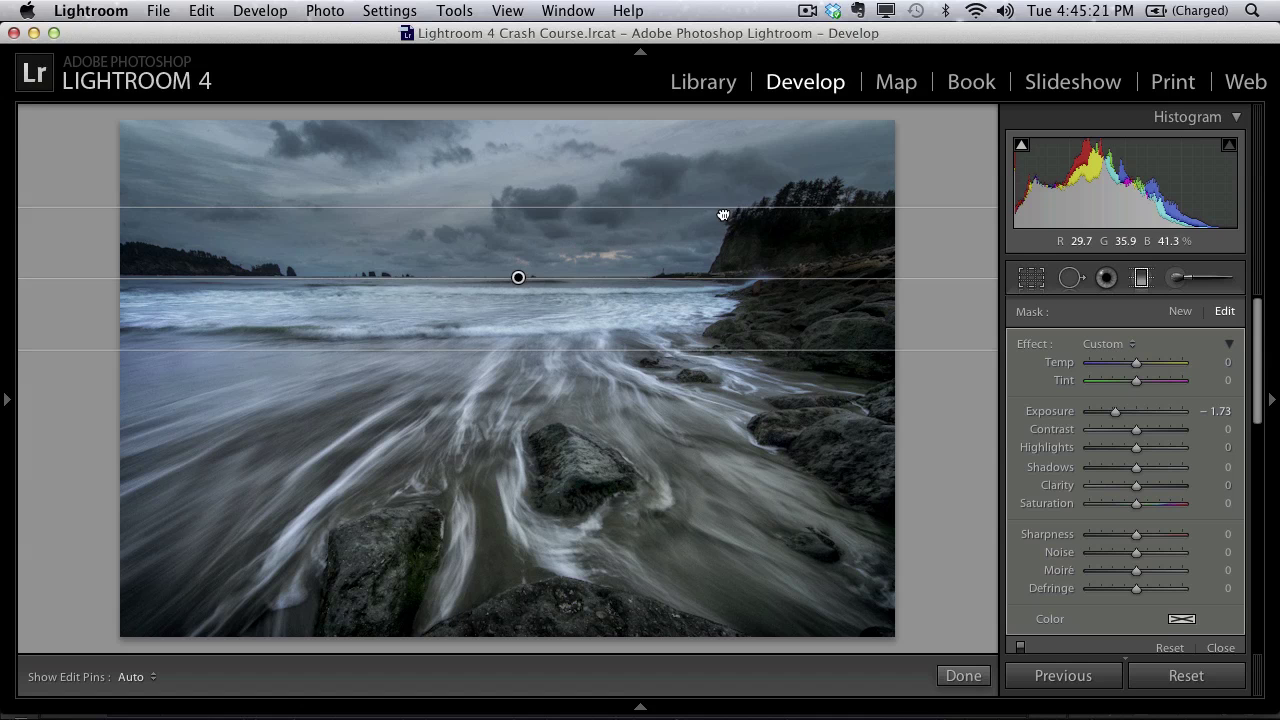
{"action": "left_click_drag", "start_coordinate": [723, 215], "coordinate": [791, 209]}
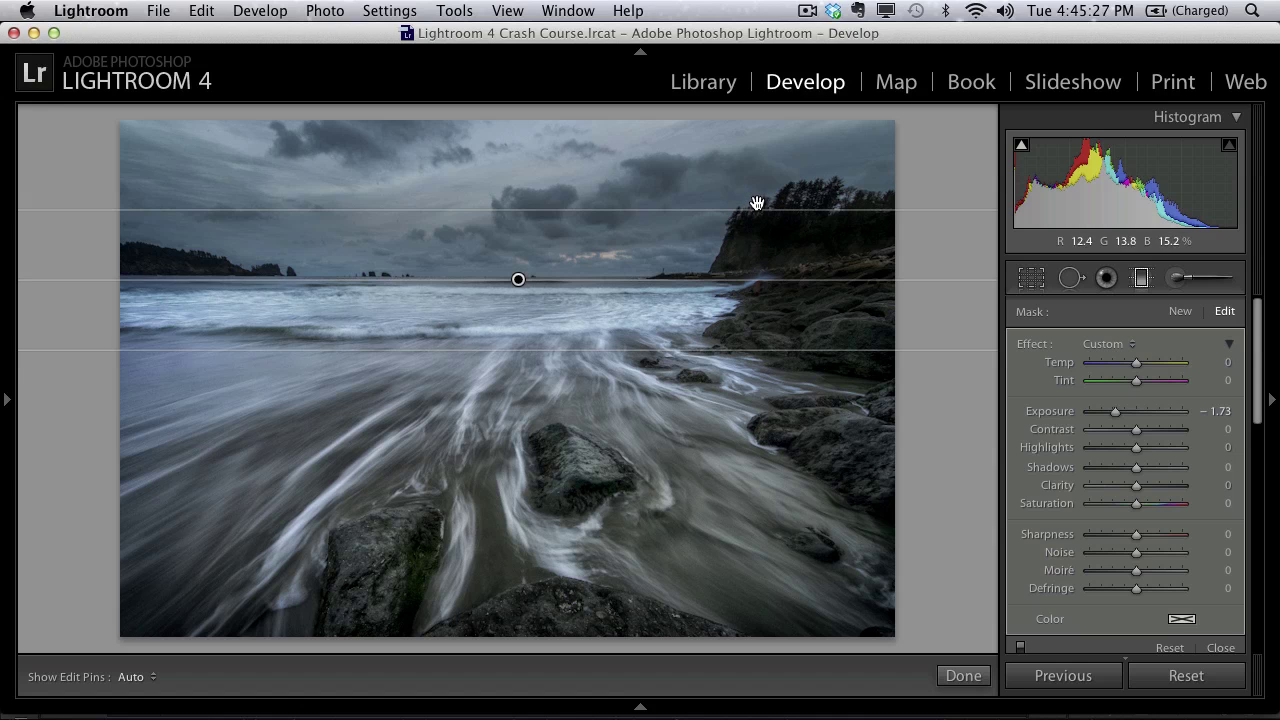
{"action": "left_click_drag", "start_coordinate": [751, 210], "coordinate": [751, 190]}
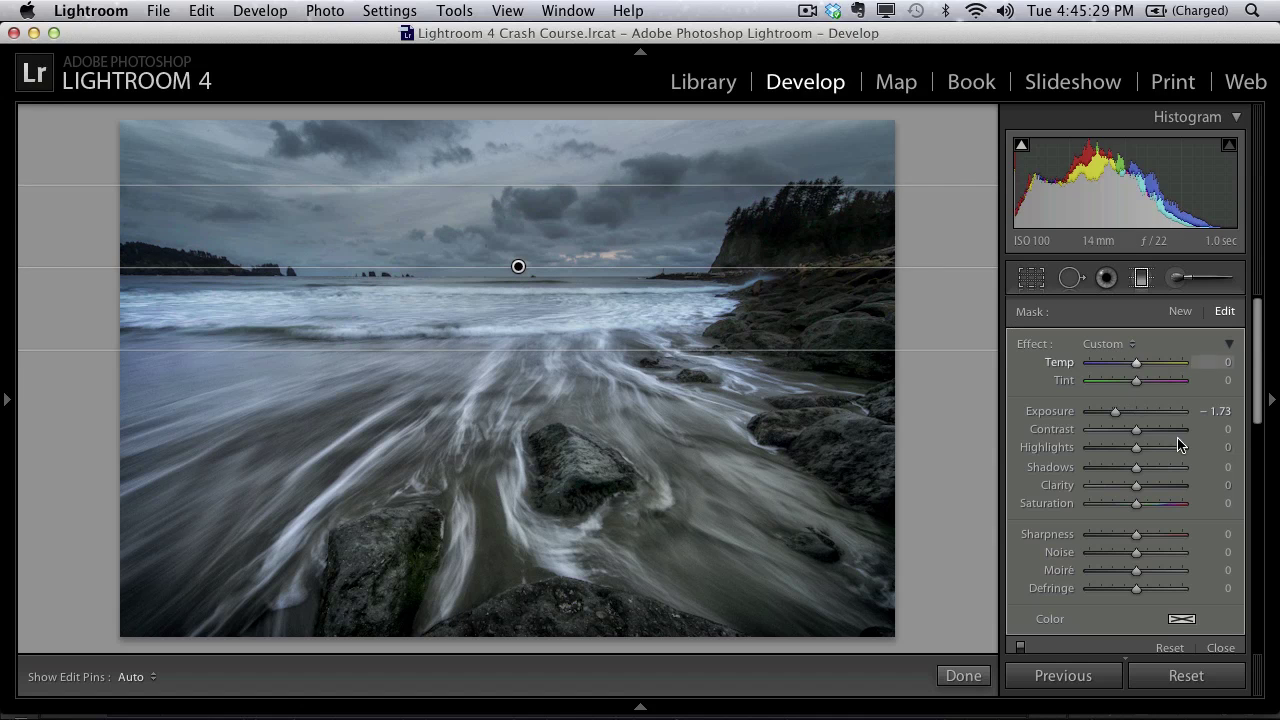
- Refine the sky filter to Highlights -100, Exposure -0.71 and Clarity 8, shifting the gradient slightly down
{"action": "left_click_drag", "start_coordinate": [1135, 452], "coordinate": [1057, 449]}
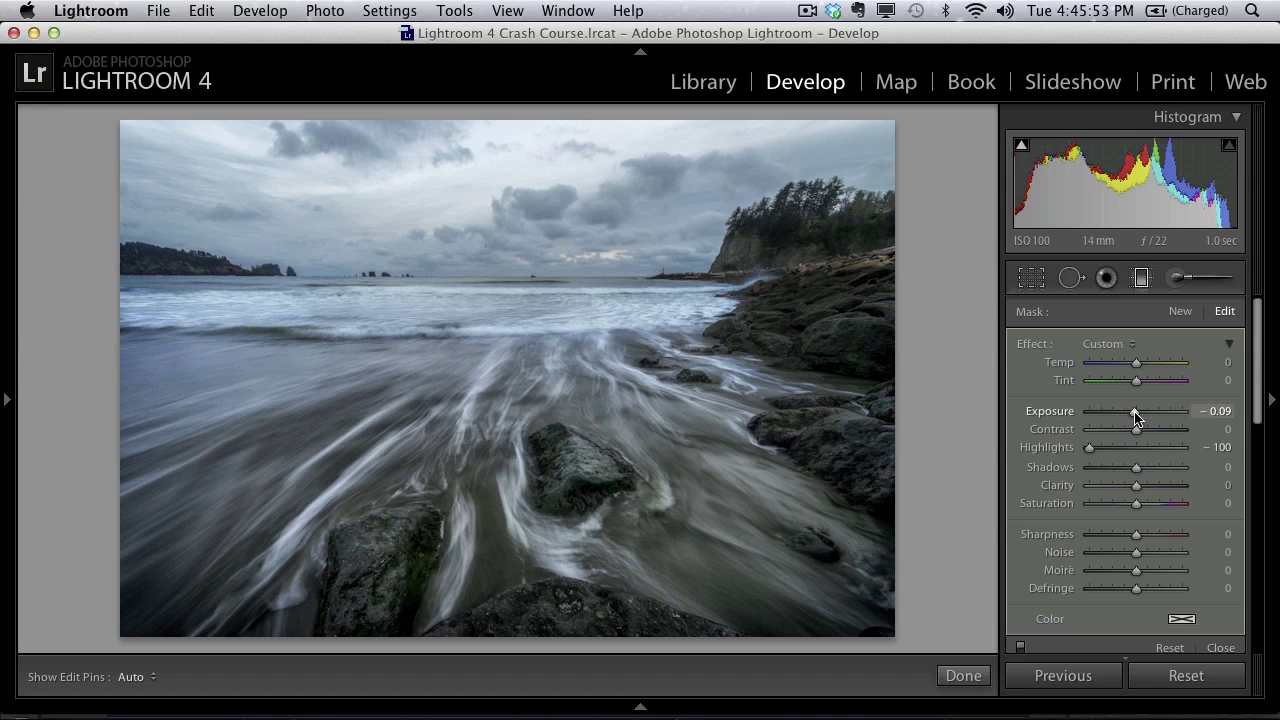
{"action": "left_click_drag", "start_coordinate": [1136, 417], "coordinate": [1132, 418]}
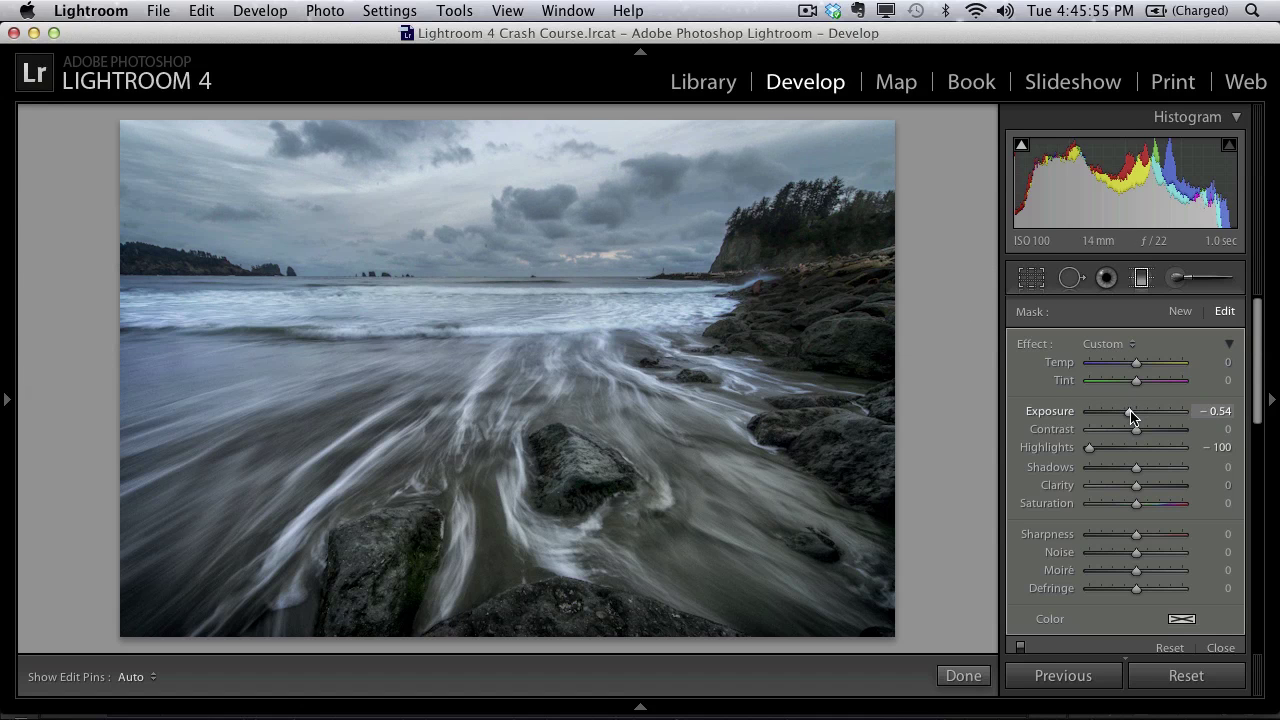
{"action": "left_click_drag", "start_coordinate": [1131, 418], "coordinate": [1129, 418]}
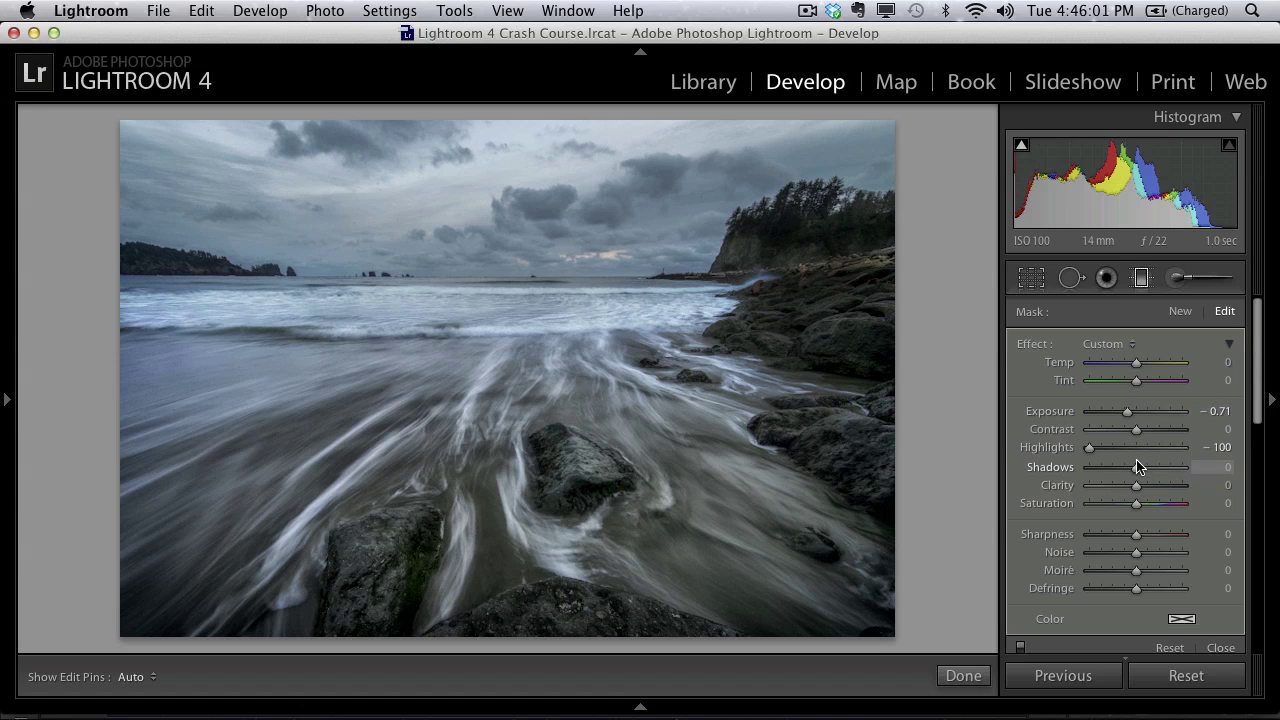
{"action": "left_click_drag", "start_coordinate": [1137, 485], "coordinate": [1140, 485]}
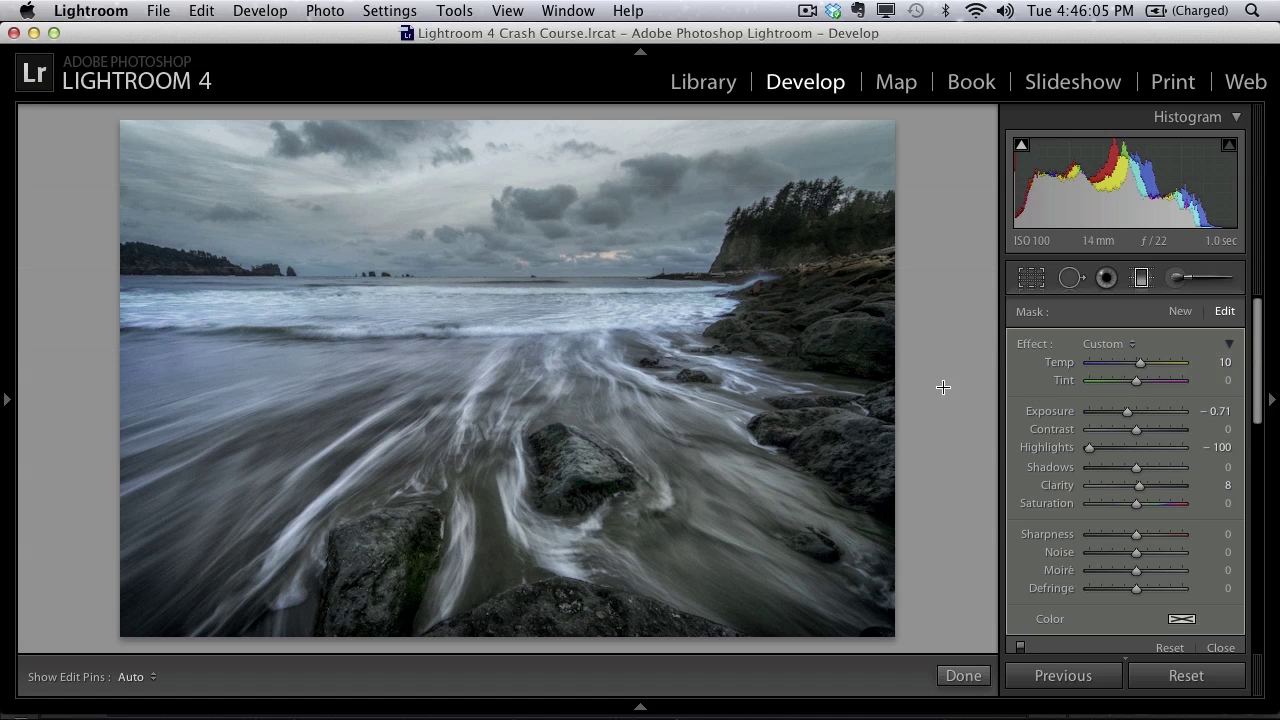
{"action": "mouse_move", "coordinate": [946, 383]}
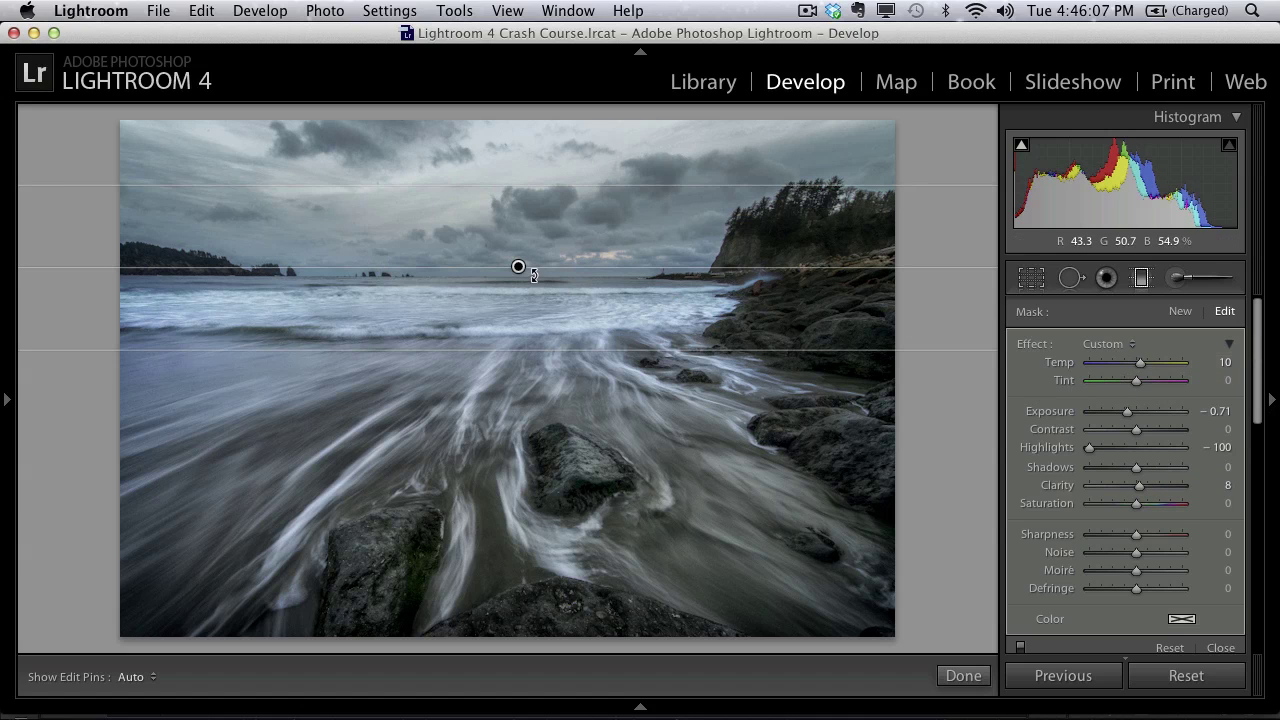
{"action": "left_click_drag", "start_coordinate": [519, 266], "coordinate": [527, 274]}
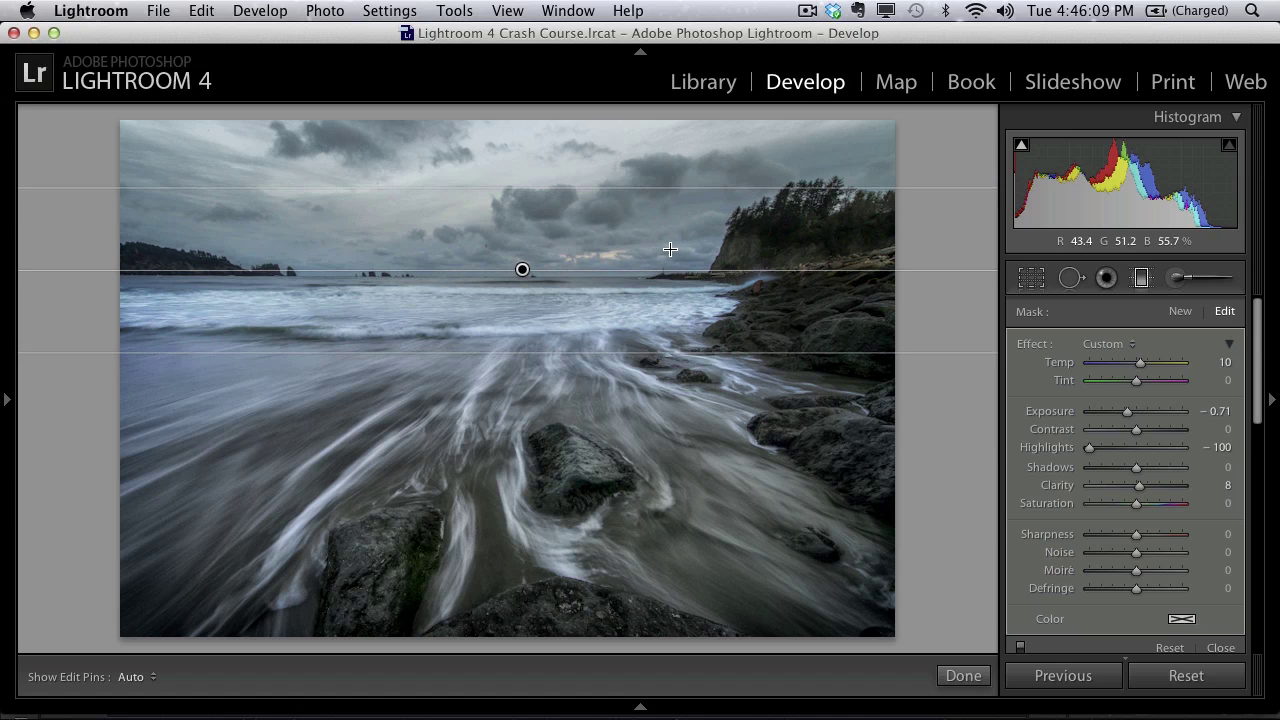
{"action": "left_click", "coordinate": [1221, 648]}
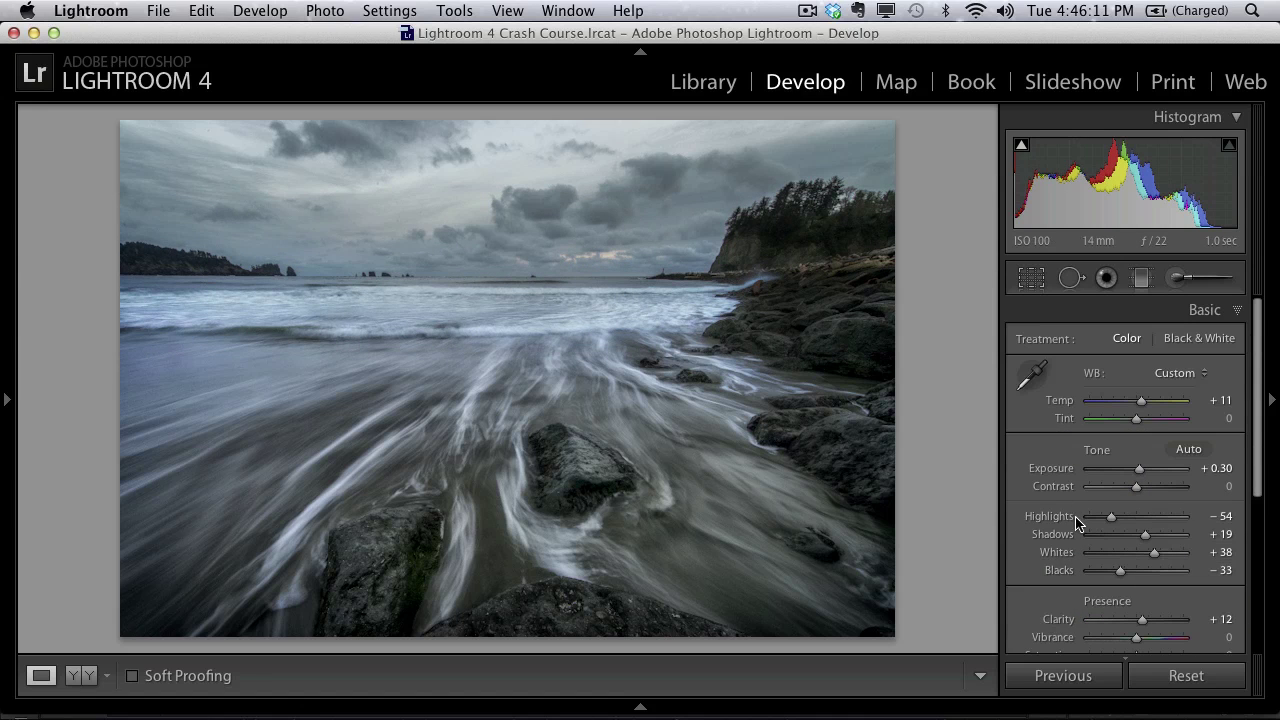
{"action": "key", "text": "backslash"}
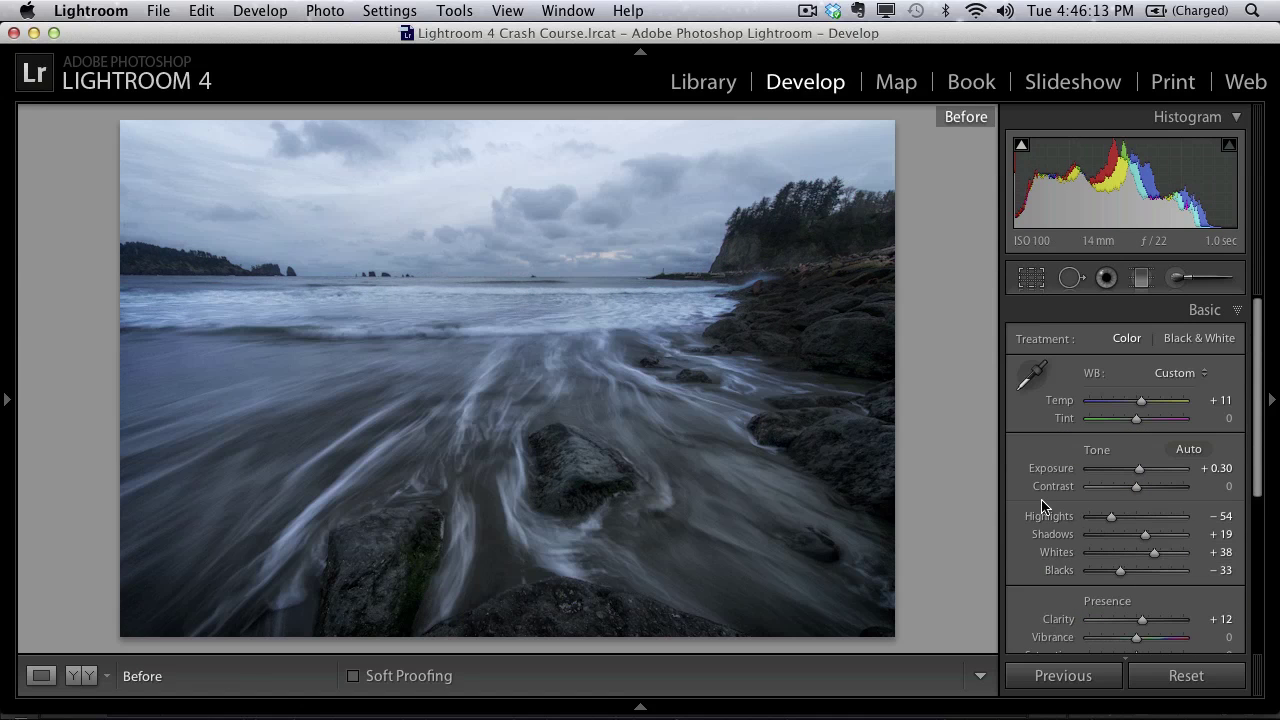
{"action": "key", "text": "backslash"}
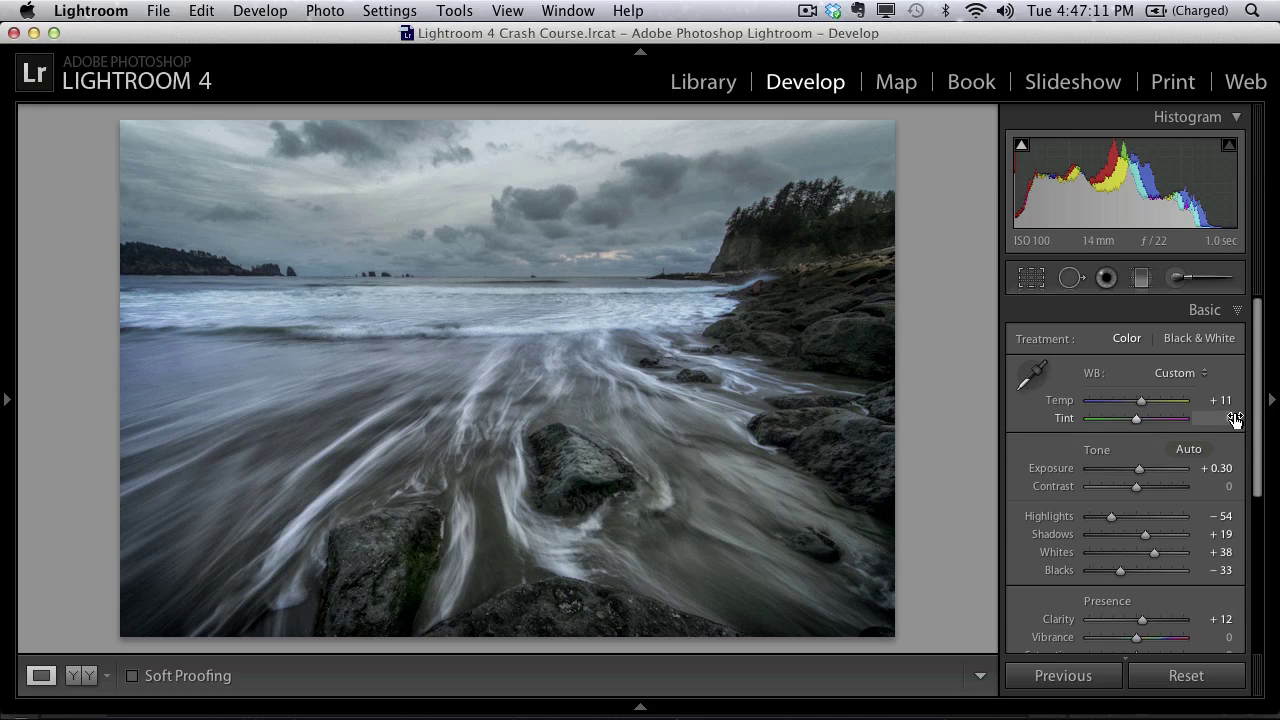
- Try a black-and-white conversion with brighter yellows, then revert the photo to colour
{"action": "left_click", "coordinate": [321, 11]}
{"action": "left_click", "coordinate": [829, 166]}
{"action": "left_click_drag", "start_coordinate": [1258, 390], "coordinate": [1252, 528]}
{"action": "left_click", "coordinate": [1218, 458]}
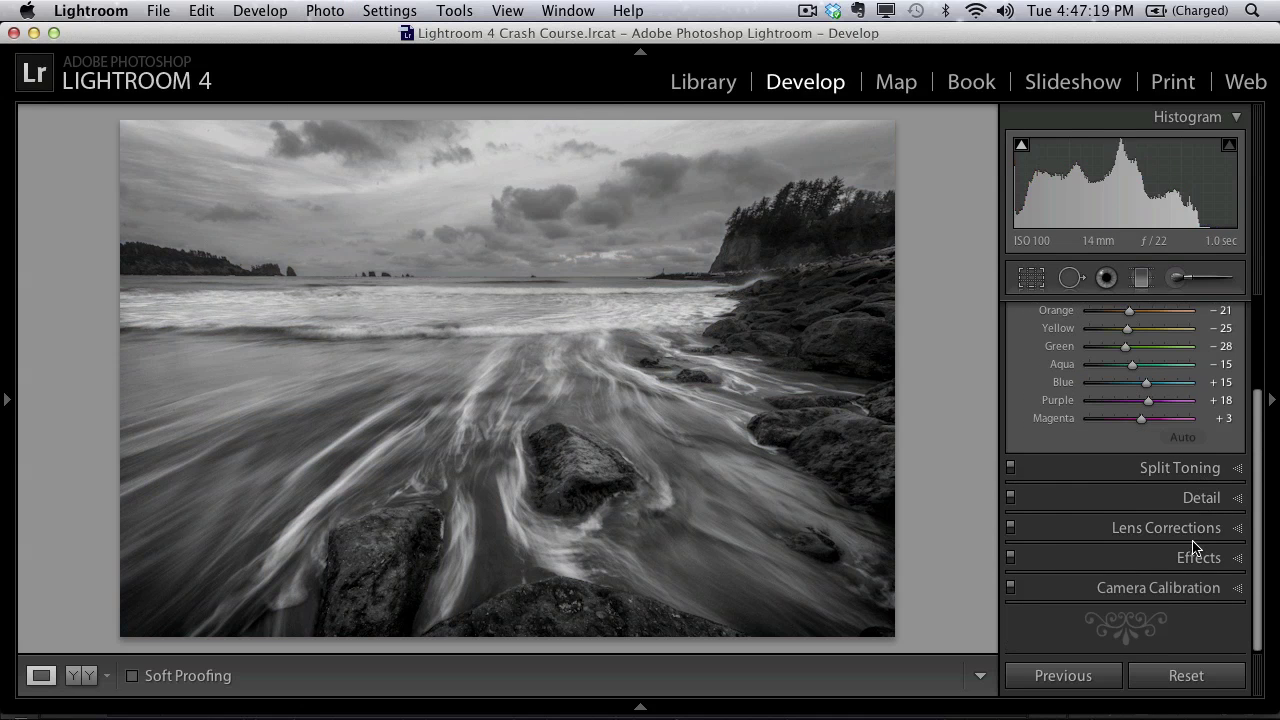
{"action": "mouse_move", "coordinate": [1127, 328]}
{"action": "left_mouse_down"}
{"action": "mouse_move", "coordinate": [1189, 336]}
{"action": "mouse_move", "coordinate": [1110, 338]}
{"action": "mouse_move", "coordinate": [1182, 342]}
{"action": "mouse_move", "coordinate": [1125, 340]}
{"action": "left_mouse_up"}
{"action": "scroll", "coordinate": [1256, 453], "scroll_direction": "up", "scroll_amount": 5}
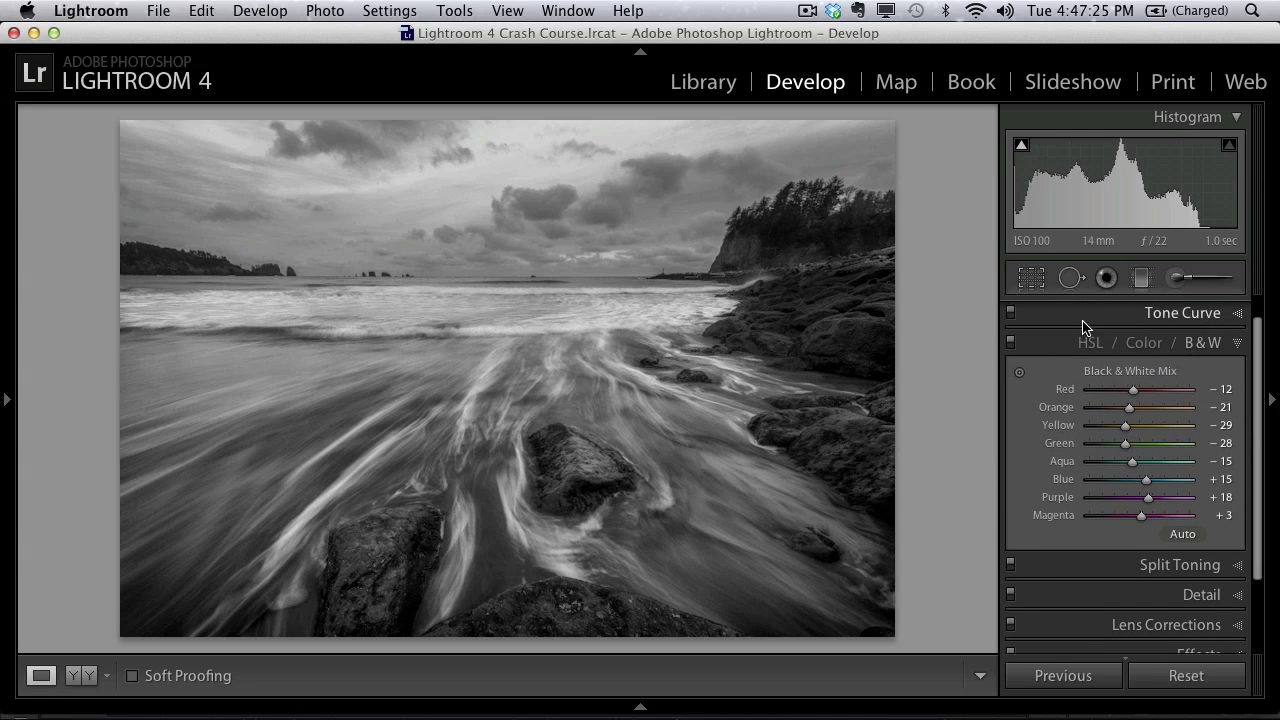
{"action": "left_click", "coordinate": [1088, 340]}
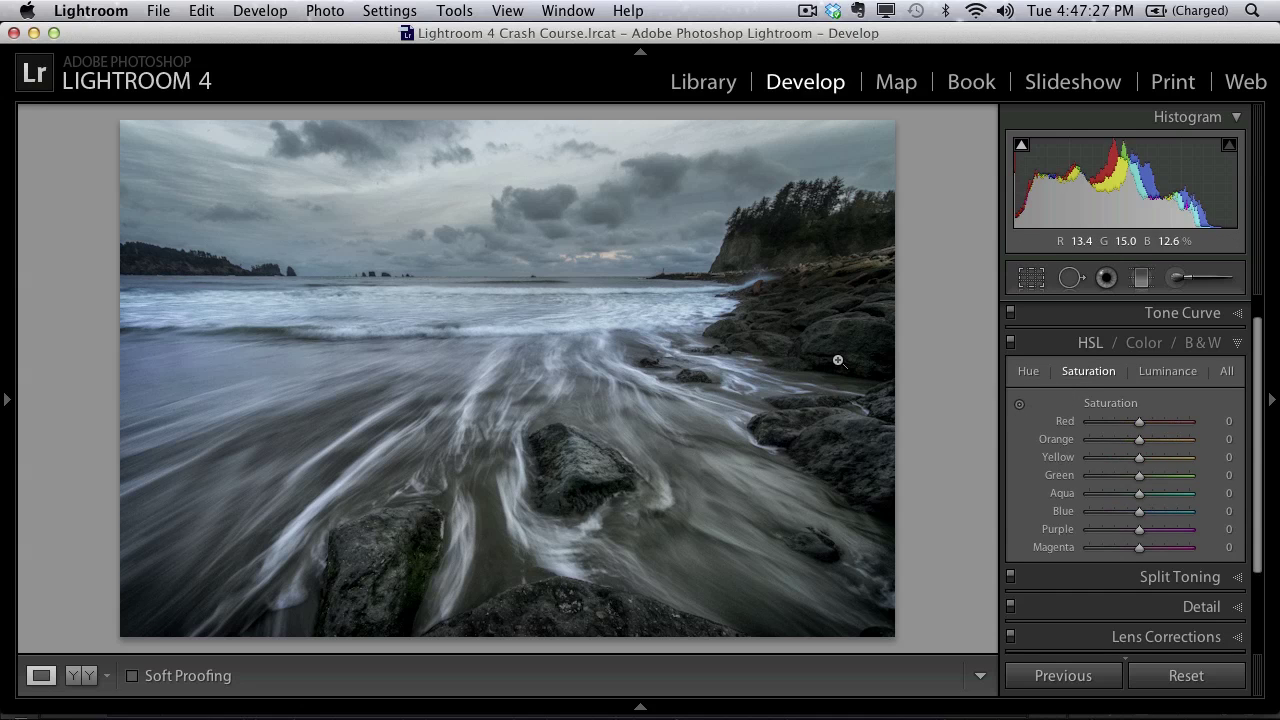
- Send the photo to Photoshop CS6 as a copy with Lightroom adjustments
{"action": "left_click", "coordinate": [326, 11]}
{"action": "mouse_move", "coordinate": [341, 116]}
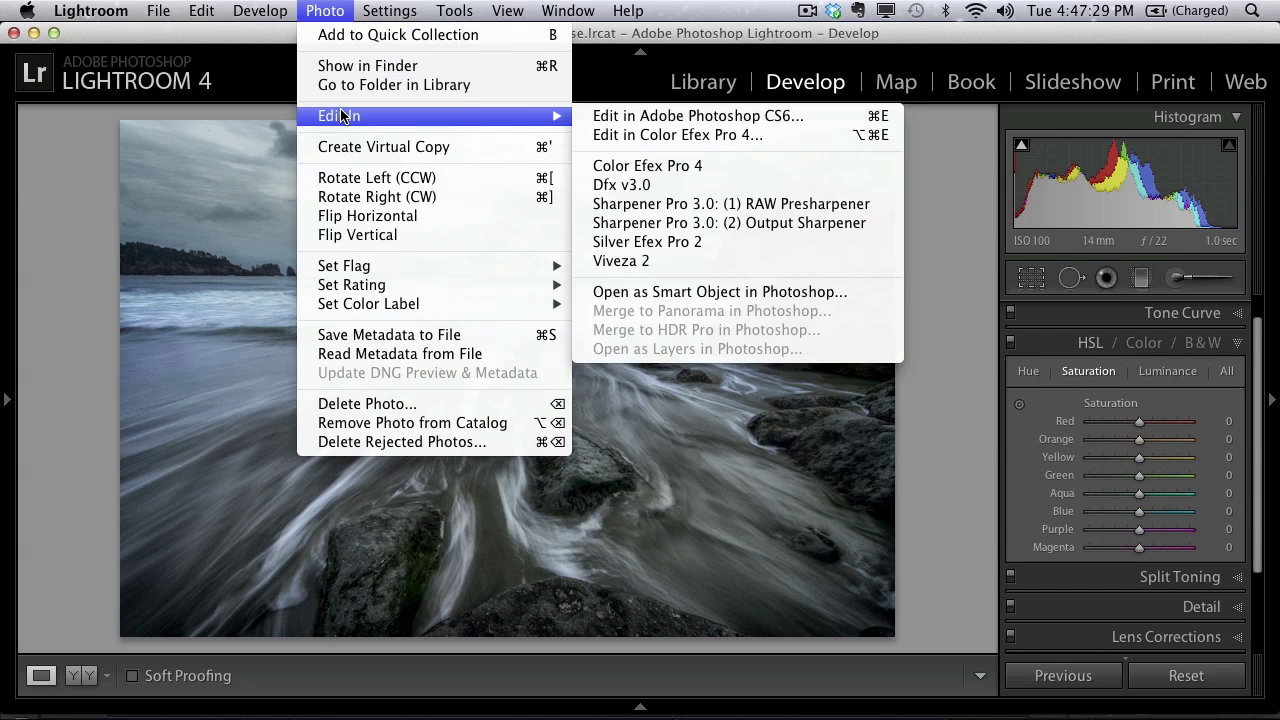
{"action": "left_click", "coordinate": [652, 116]}
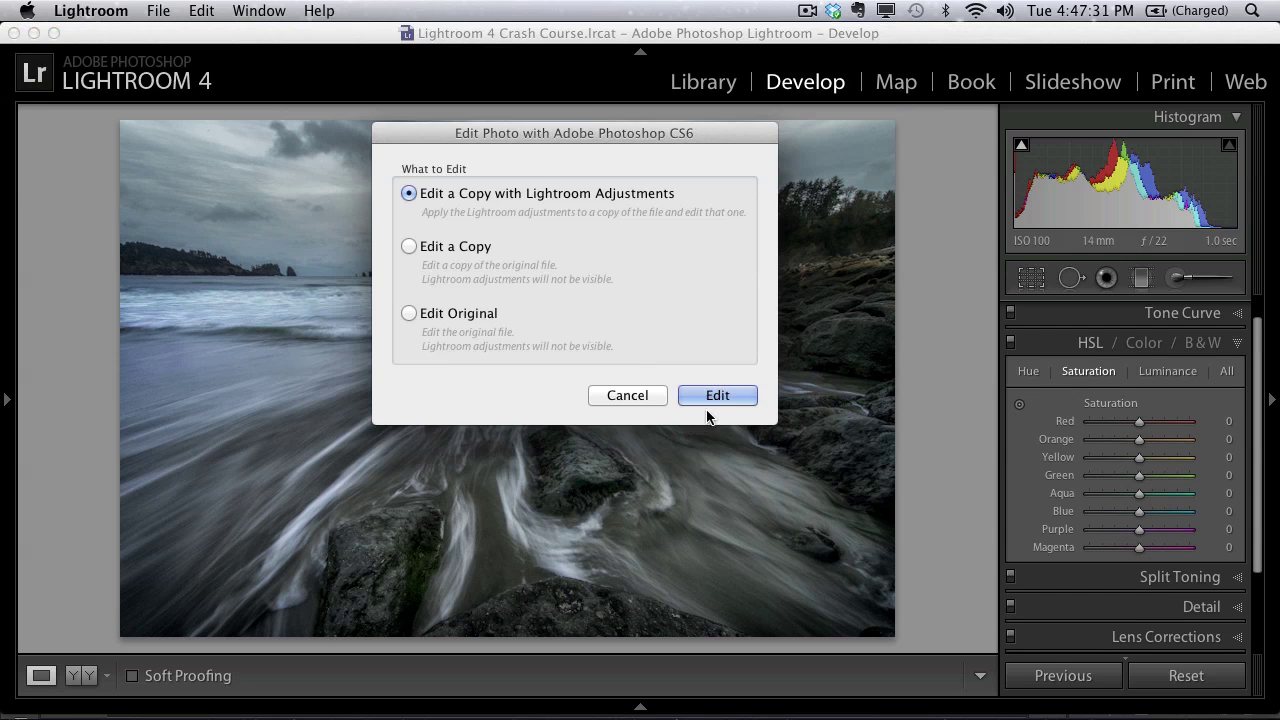
{"action": "left_click", "coordinate": [716, 390]}
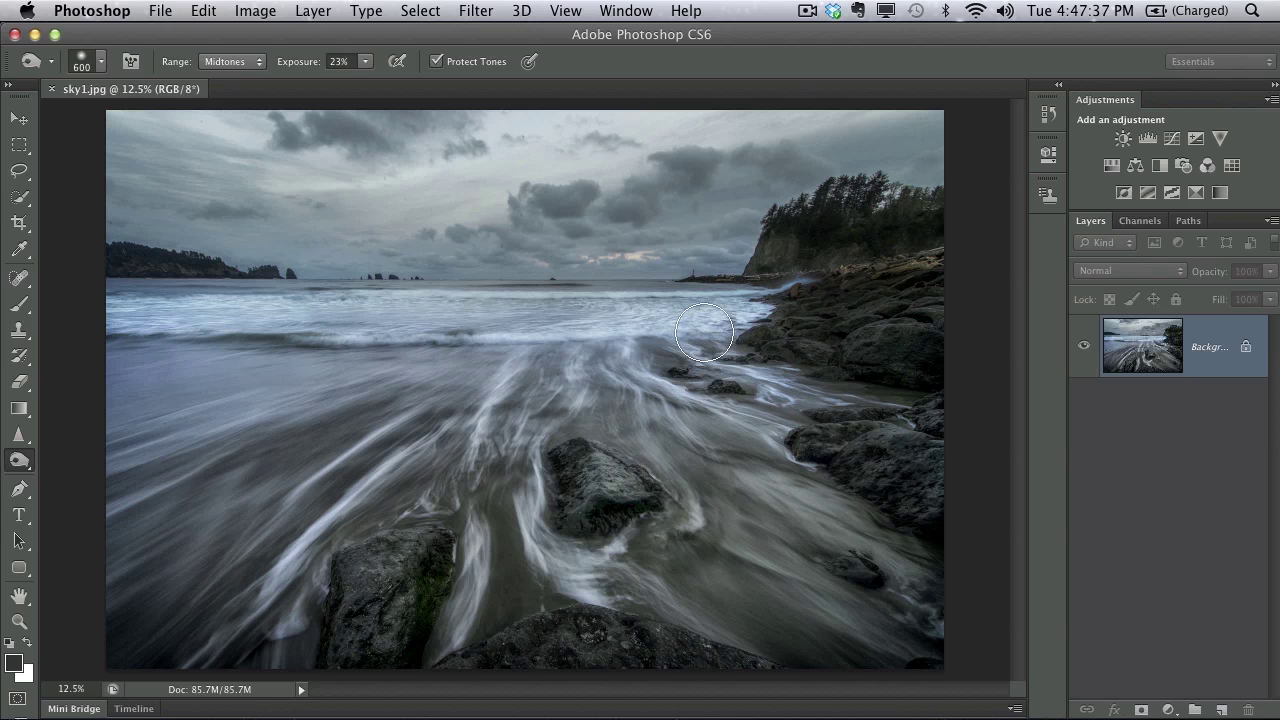
- Zoom to 33.33% and heal the dust specks across the sky with the content-aware Spot Healing Brush
{"action": "key", "text": "ctrl+plus"}
{"action": "key", "text": "ctrl+plus"}
{"action": "key", "text": "ctrl+plus"}
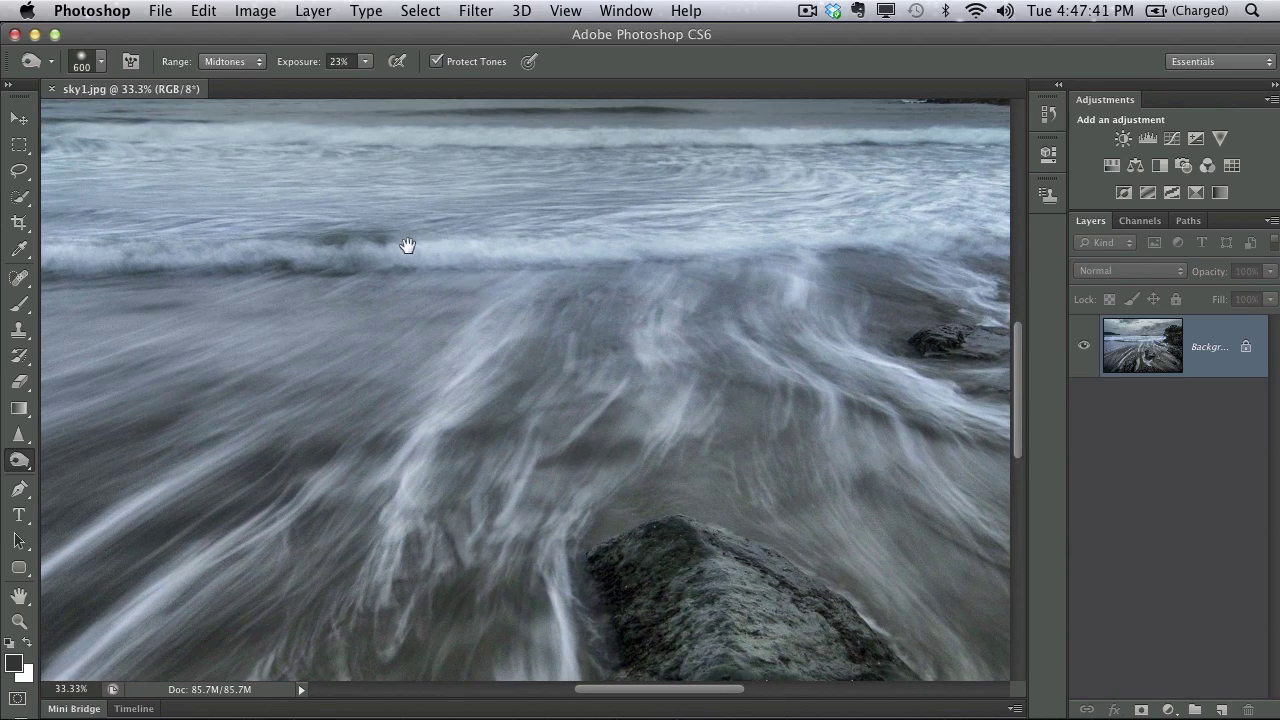
{"action": "left_click_drag", "start_coordinate": [407, 245], "coordinate": [409, 449]}
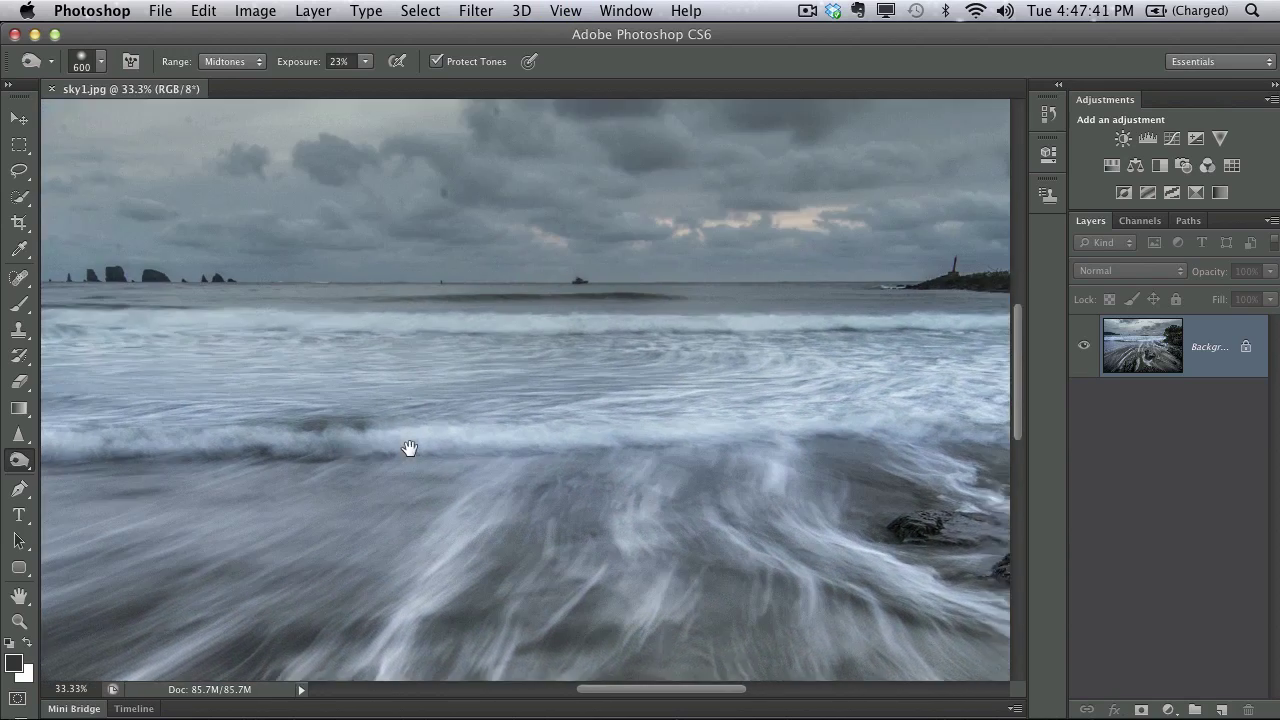
{"action": "key", "text": "j"}
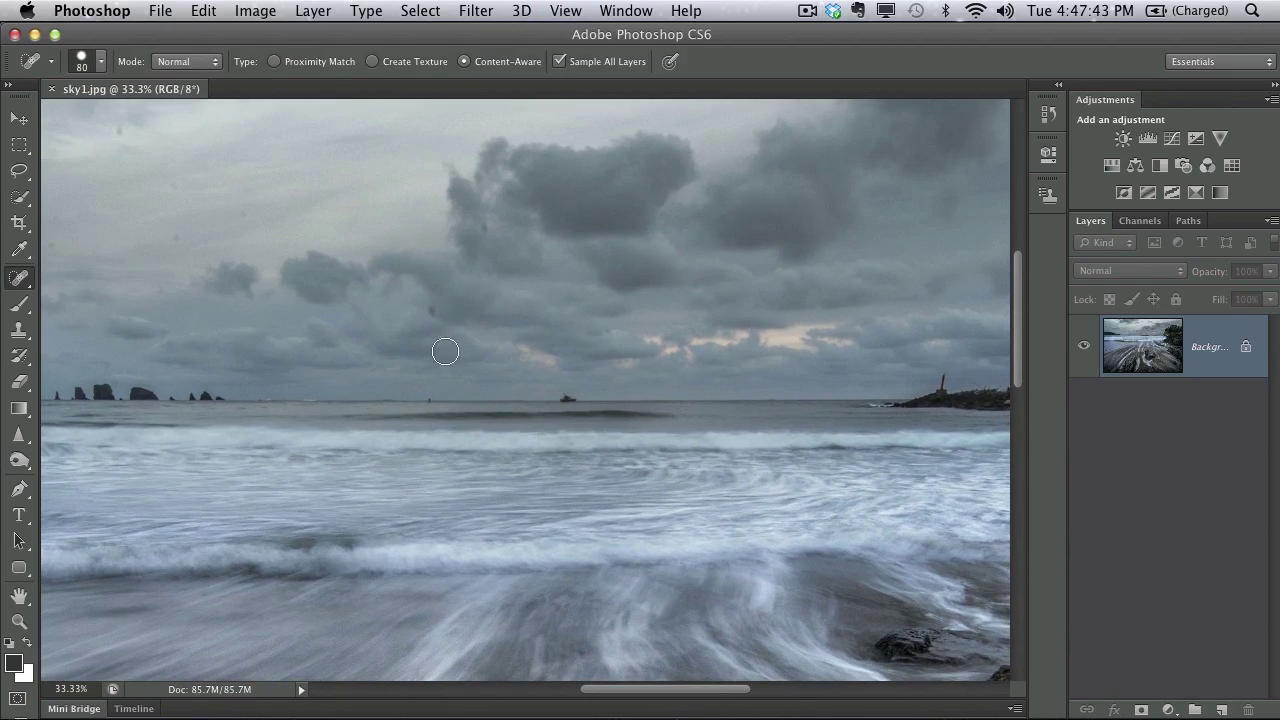
{"action": "left_click", "coordinate": [430, 312]}
{"action": "left_click_drag", "start_coordinate": [486, 220], "coordinate": [477, 252]}
{"action": "mouse_move", "coordinate": [237, 200]}
{"action": "left_mouse_down"}
{"action": "mouse_move", "coordinate": [253, 224]}
{"action": "mouse_move", "coordinate": [446, 327]}
{"action": "left_mouse_up"}
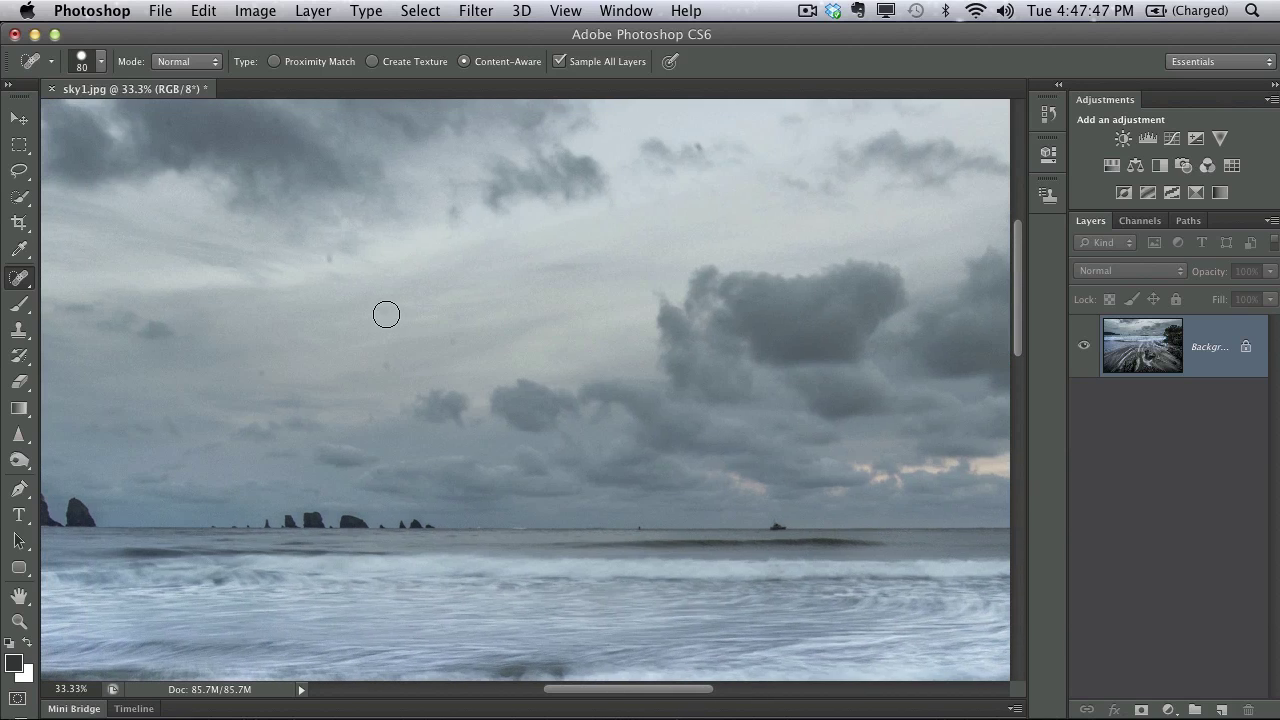
{"action": "left_click", "coordinate": [385, 366]}
{"action": "left_click", "coordinate": [331, 260]}
{"action": "left_click", "coordinate": [264, 374]}
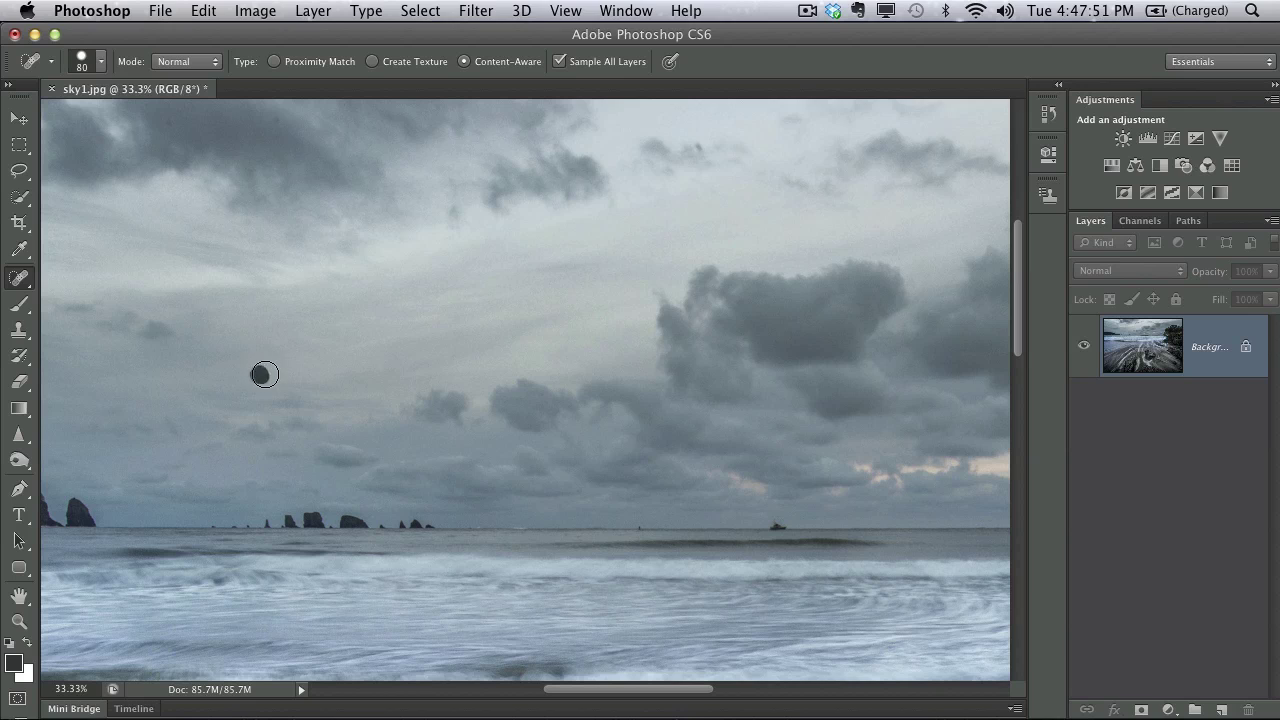
{"action": "left_click", "coordinate": [369, 421]}
{"action": "left_click", "coordinate": [317, 489]}
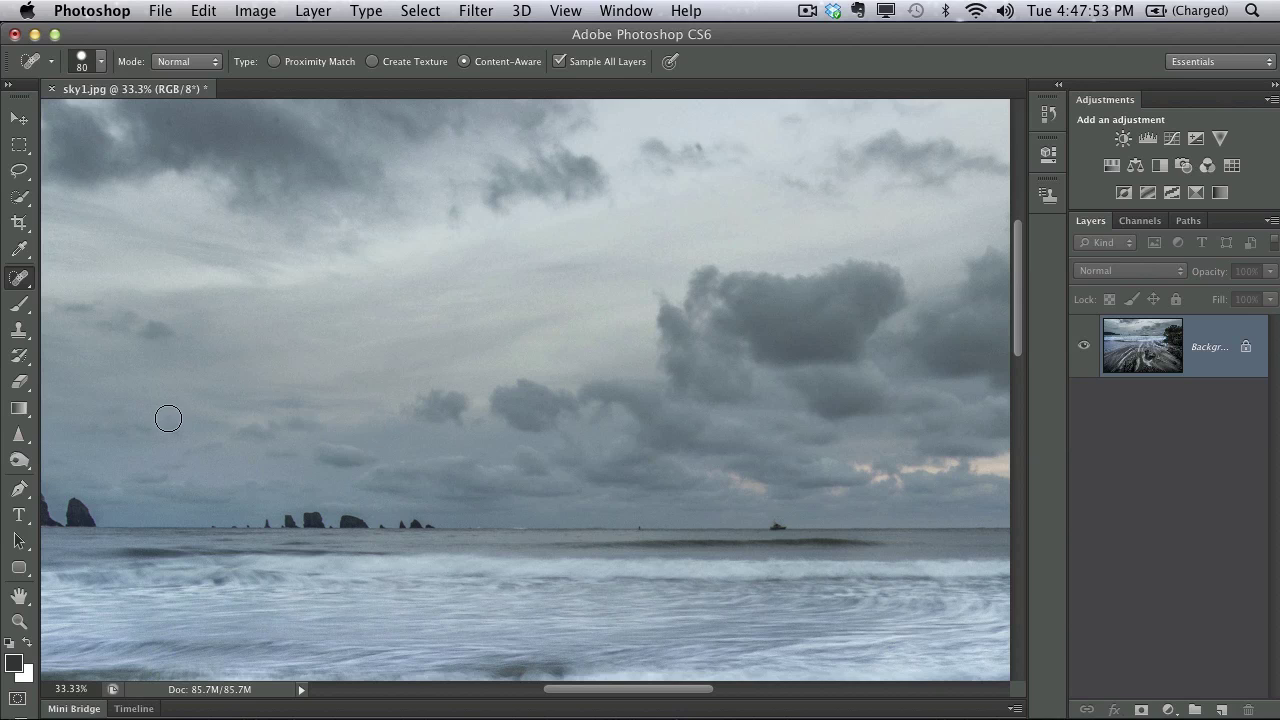
{"action": "left_click", "coordinate": [166, 417]}
- Pan around the image and heal the specks in the sky above the tree-covered cliff
{"action": "left_click_drag", "start_coordinate": [517, 311], "coordinate": [460, 351]}
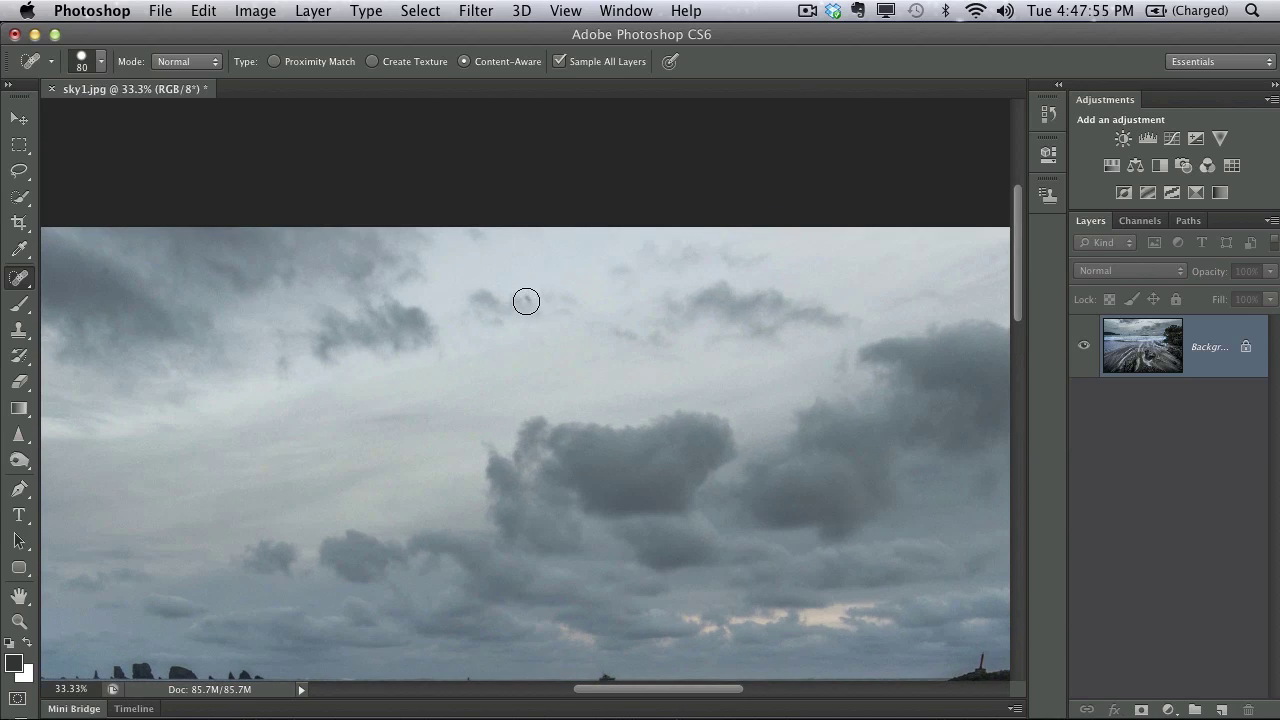
{"action": "left_click_drag", "start_coordinate": [334, 411], "coordinate": [724, 276]}
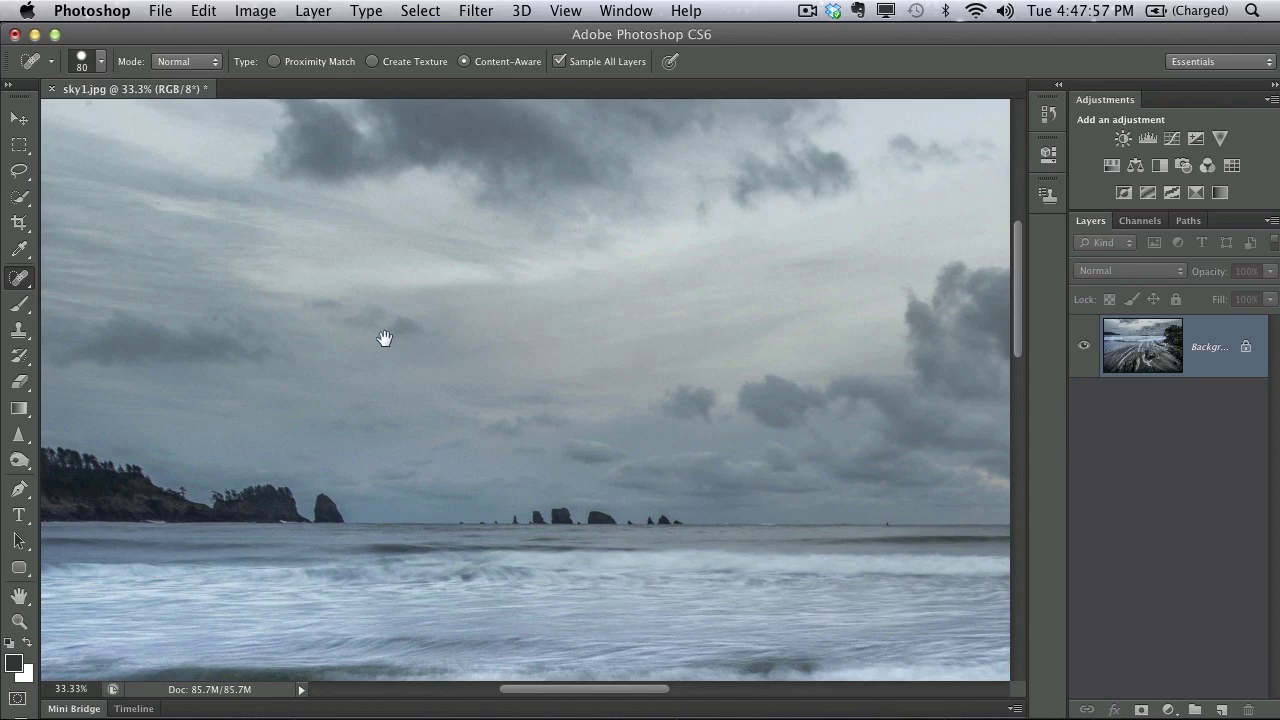
{"action": "left_click_drag", "start_coordinate": [383, 337], "coordinate": [686, 360]}
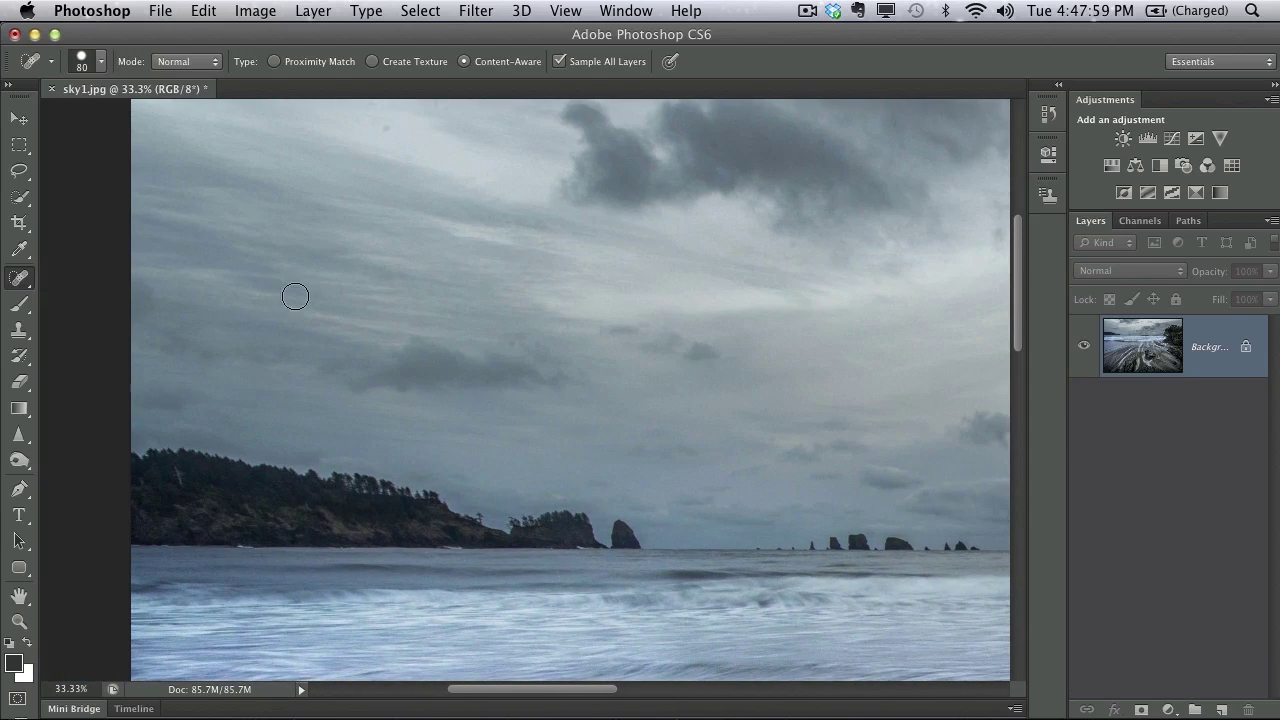
{"action": "left_click_drag", "start_coordinate": [300, 265], "coordinate": [300, 349]}
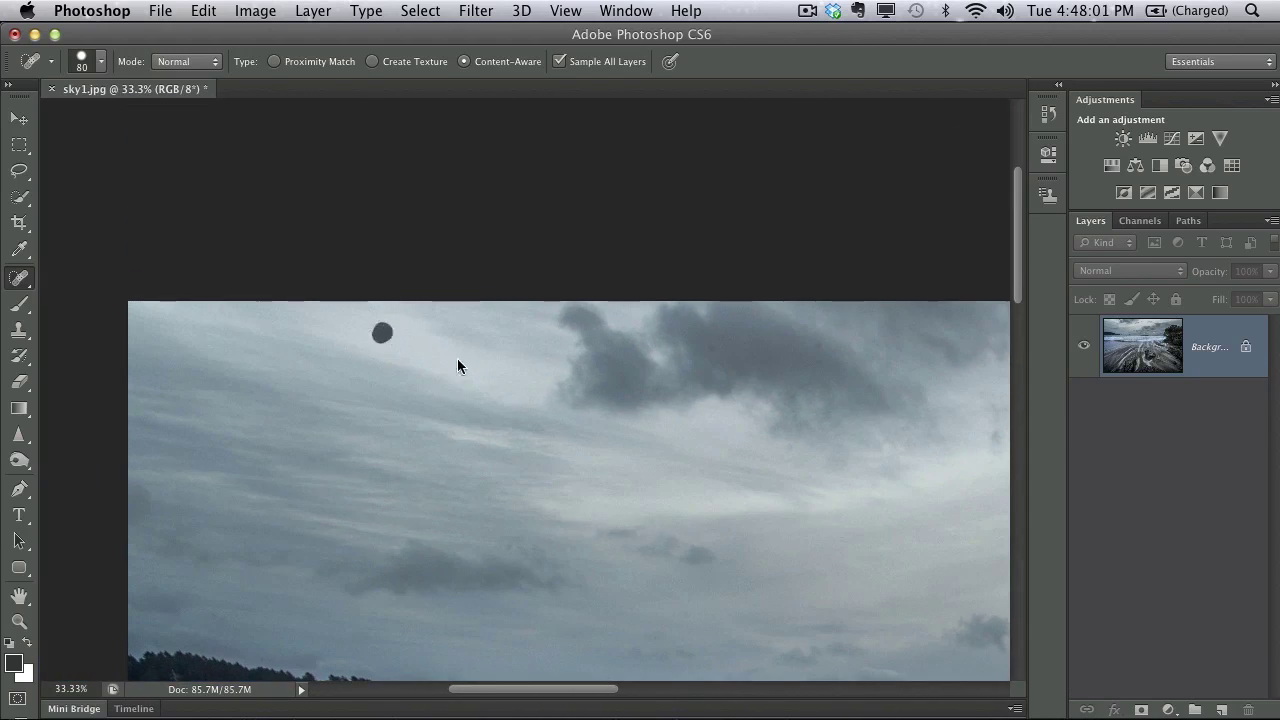
{"action": "left_click_drag", "start_coordinate": [574, 477], "coordinate": [420, 293]}
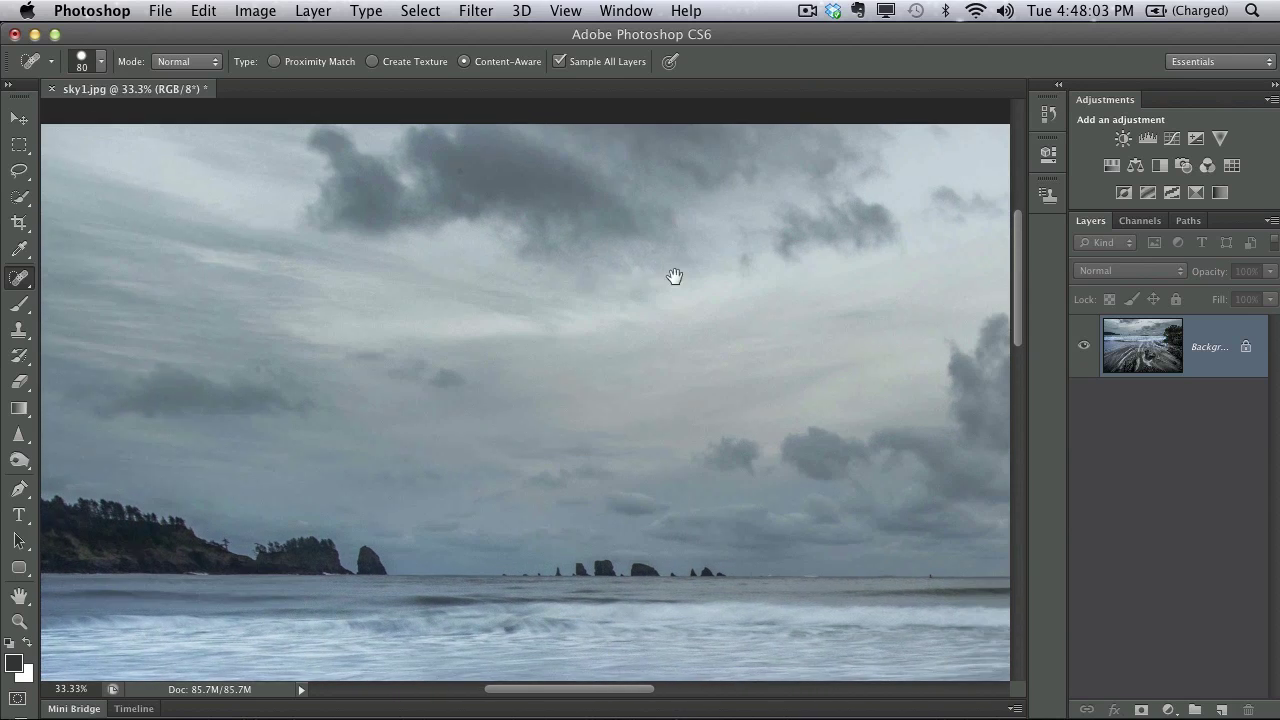
{"action": "mouse_move", "coordinate": [674, 277]}
{"action": "left_mouse_down"}
{"action": "mouse_move", "coordinate": [489, 263]}
{"action": "mouse_move", "coordinate": [489, 303]}
{"action": "mouse_move", "coordinate": [440, 312]}
{"action": "mouse_move", "coordinate": [343, 291]}
{"action": "left_mouse_up"}
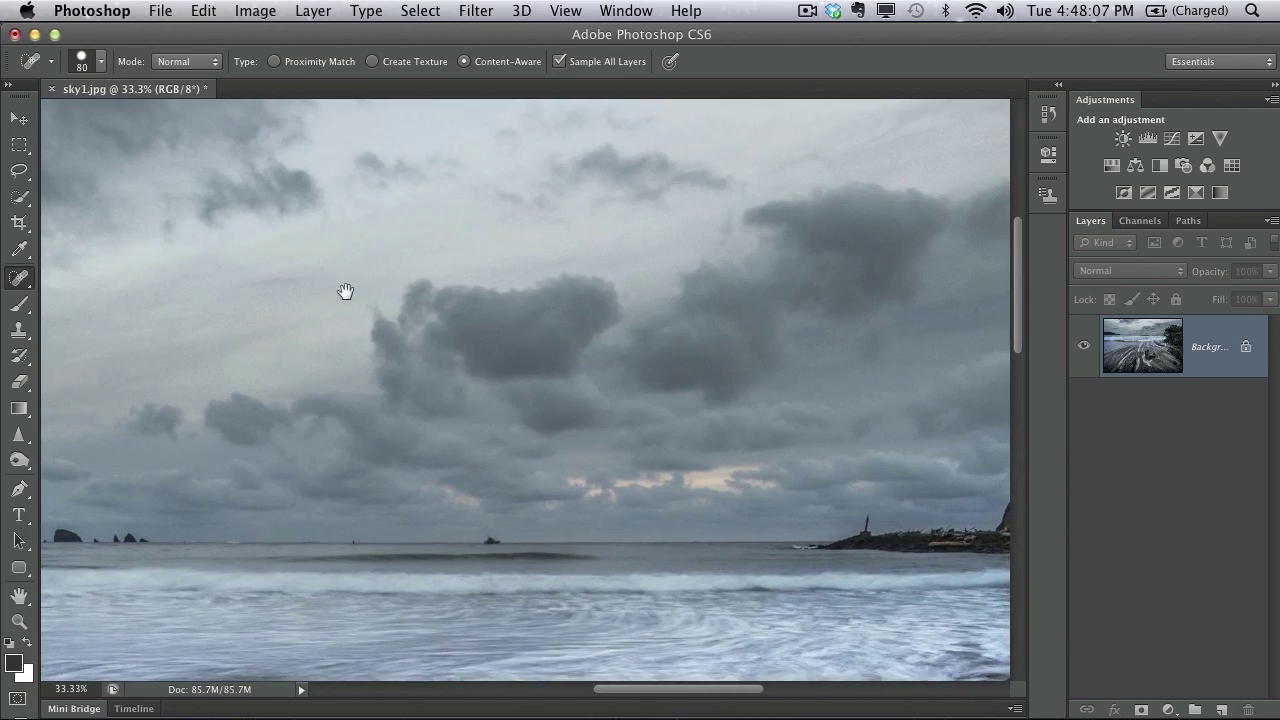
{"action": "left_click_drag", "start_coordinate": [763, 349], "coordinate": [429, 376]}
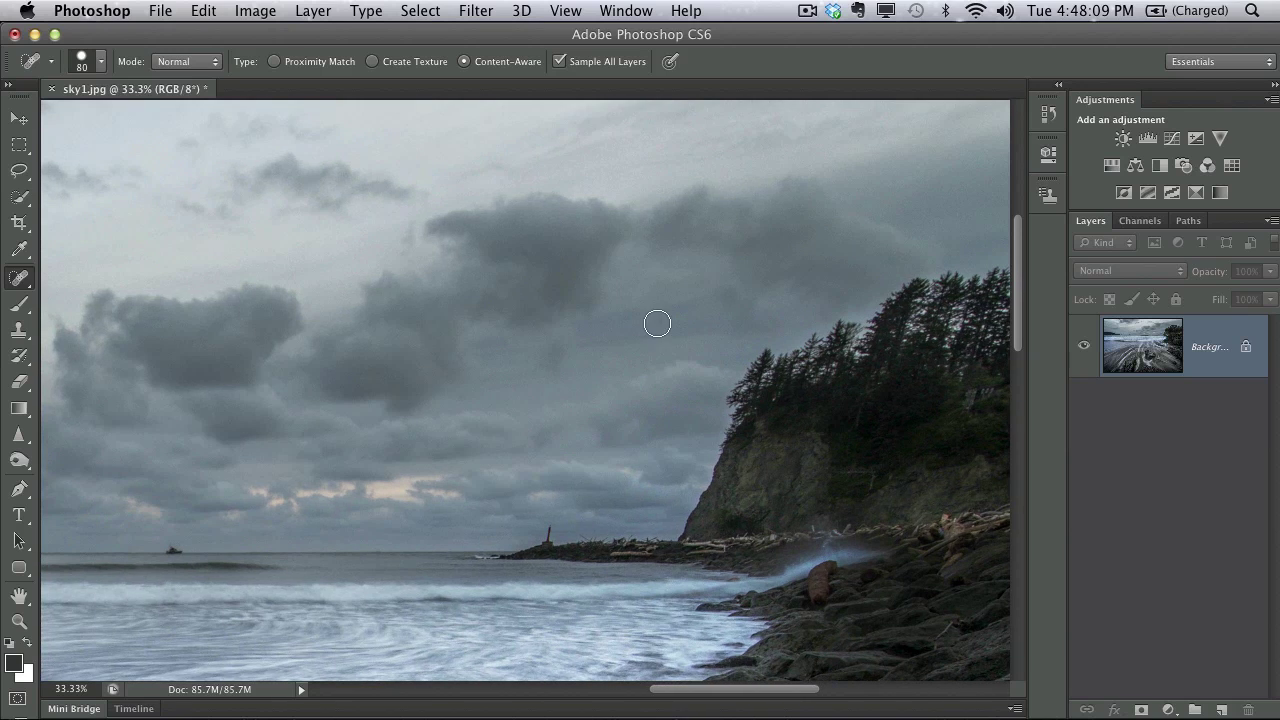
{"action": "left_click_drag", "start_coordinate": [586, 214], "coordinate": [557, 413]}
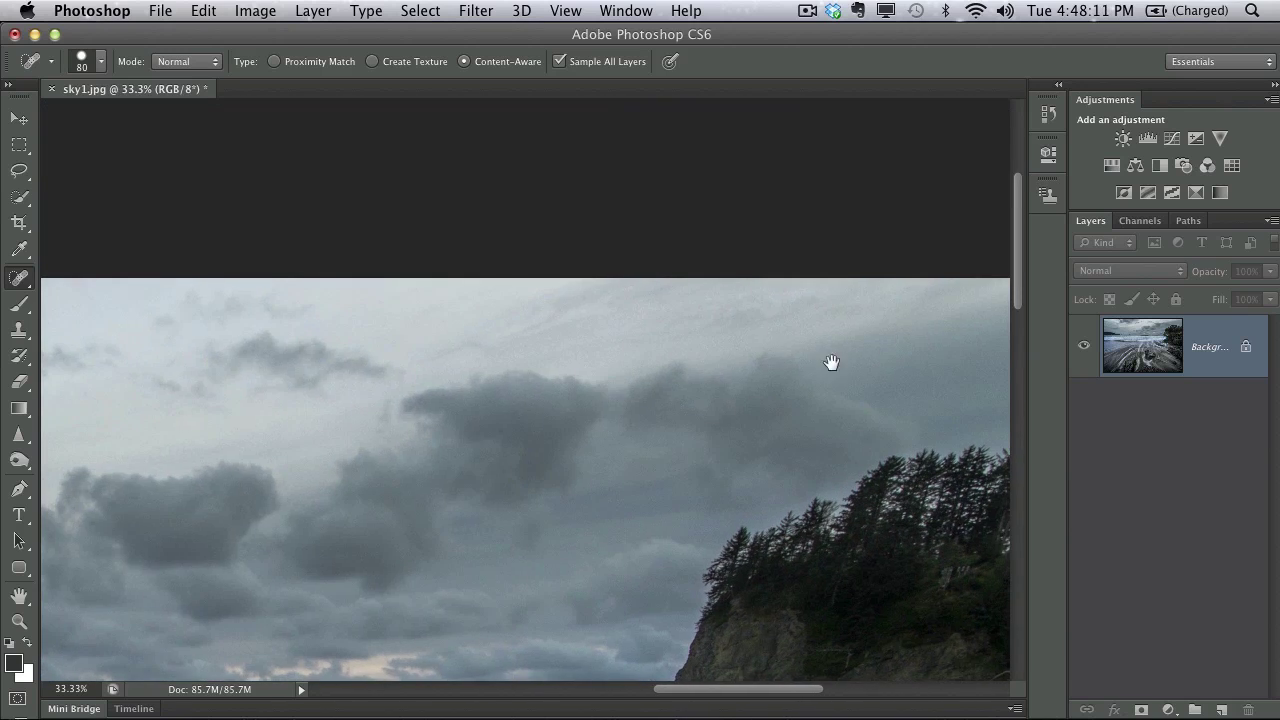
{"action": "left_click_drag", "start_coordinate": [831, 363], "coordinate": [640, 340]}
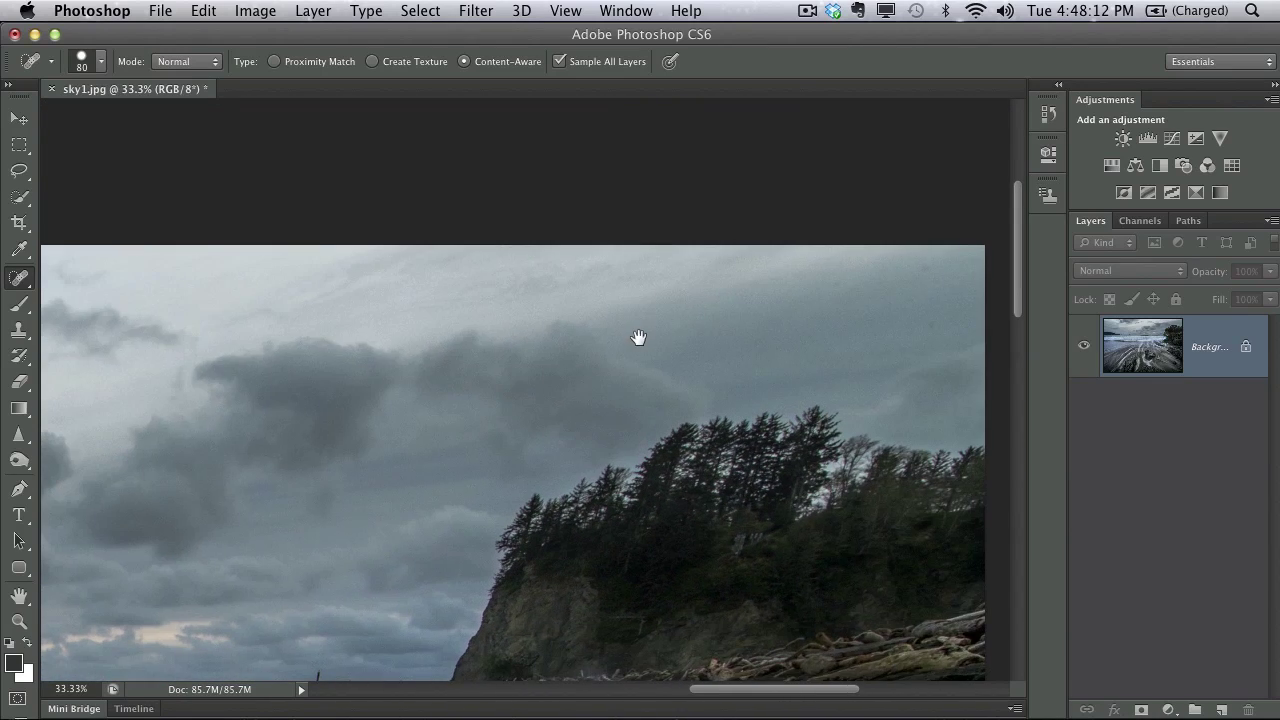
{"action": "left_click", "coordinate": [925, 270]}
{"action": "left_click", "coordinate": [930, 318]}
- Remove the boat and other small objects along the horizon, then zoom back out
{"action": "left_click_drag", "start_coordinate": [512, 393], "coordinate": [774, 249]}
{"action": "left_click_drag", "start_coordinate": [494, 417], "coordinate": [663, 261]}
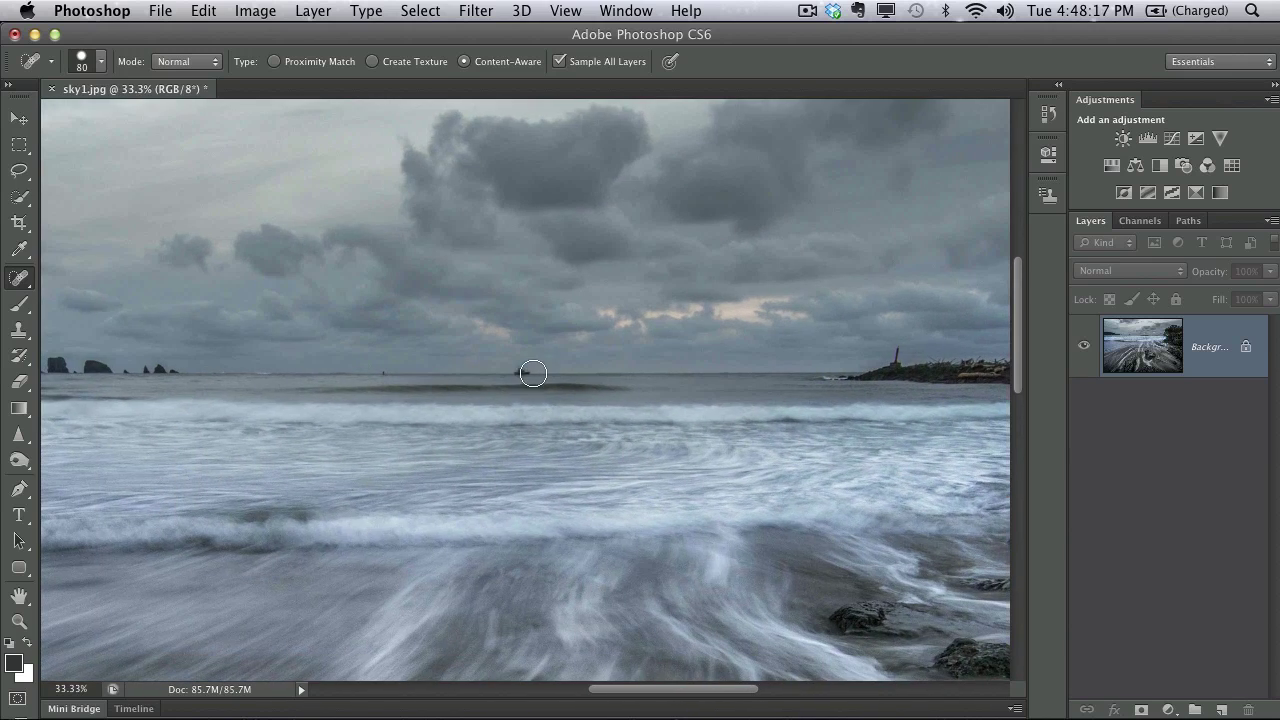
{"action": "left_click_drag", "start_coordinate": [521, 372], "coordinate": [520, 373]}
{"action": "left_click_drag", "start_coordinate": [899, 351], "coordinate": [897, 353]}
{"action": "left_click_drag", "start_coordinate": [386, 374], "coordinate": [381, 372]}
{"action": "key", "text": "super+minus"}
{"action": "key", "text": "super+minus"}
{"action": "key", "text": "super+minus"}
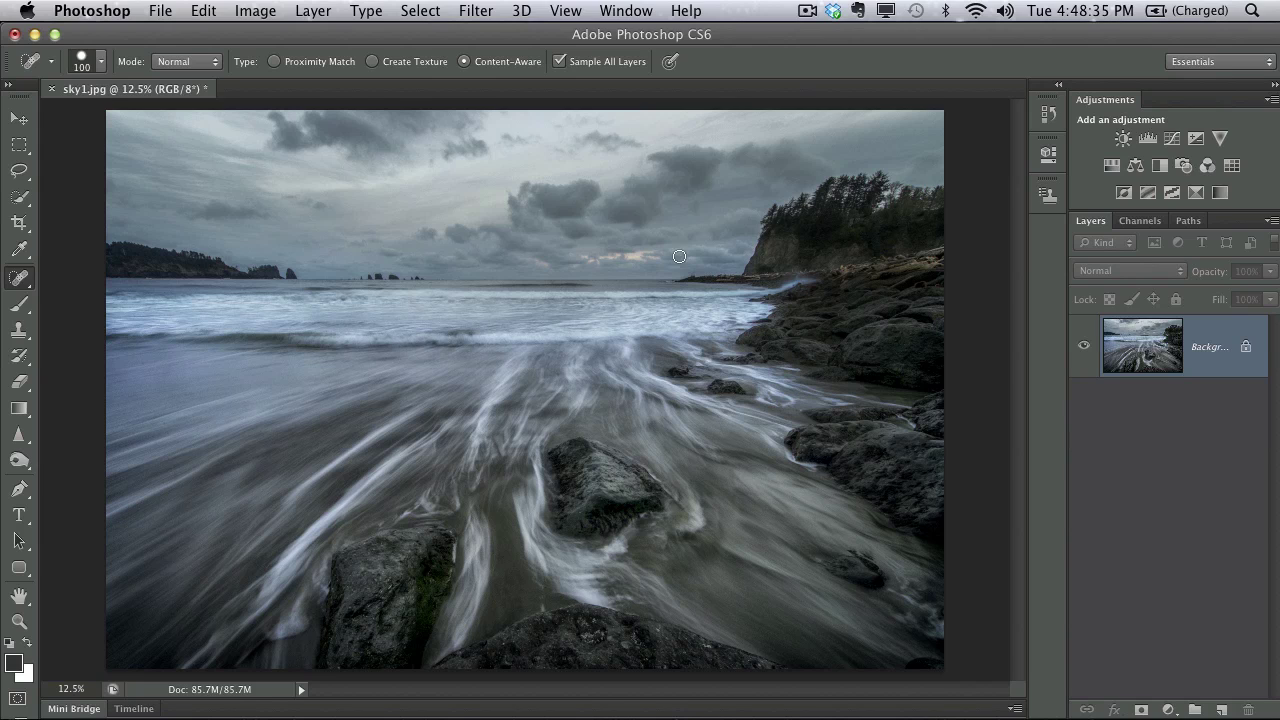
- Launch Silver Efex Pro 2 from the Filter menu and apply the 001 Underexposed (EV -1) preset
{"action": "left_click", "coordinate": [470, 12]}
{"action": "mouse_move", "coordinate": [563, 452]}
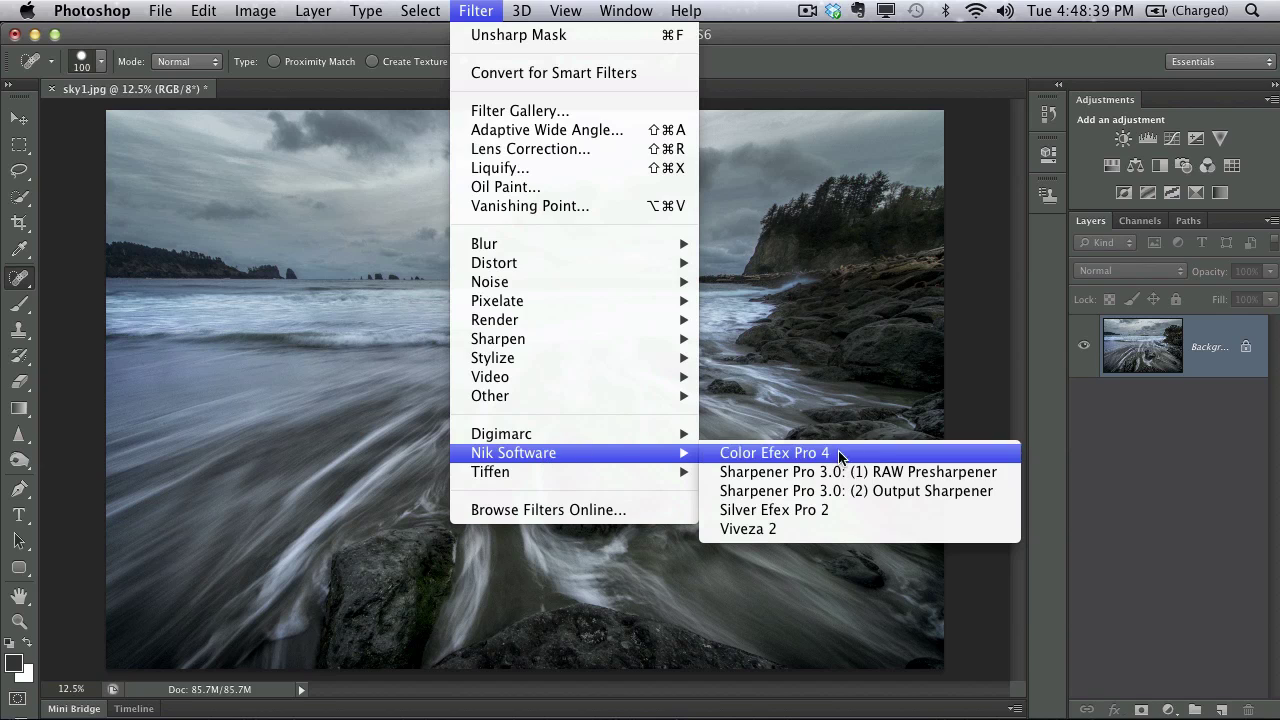
{"action": "left_click", "coordinate": [820, 511]}
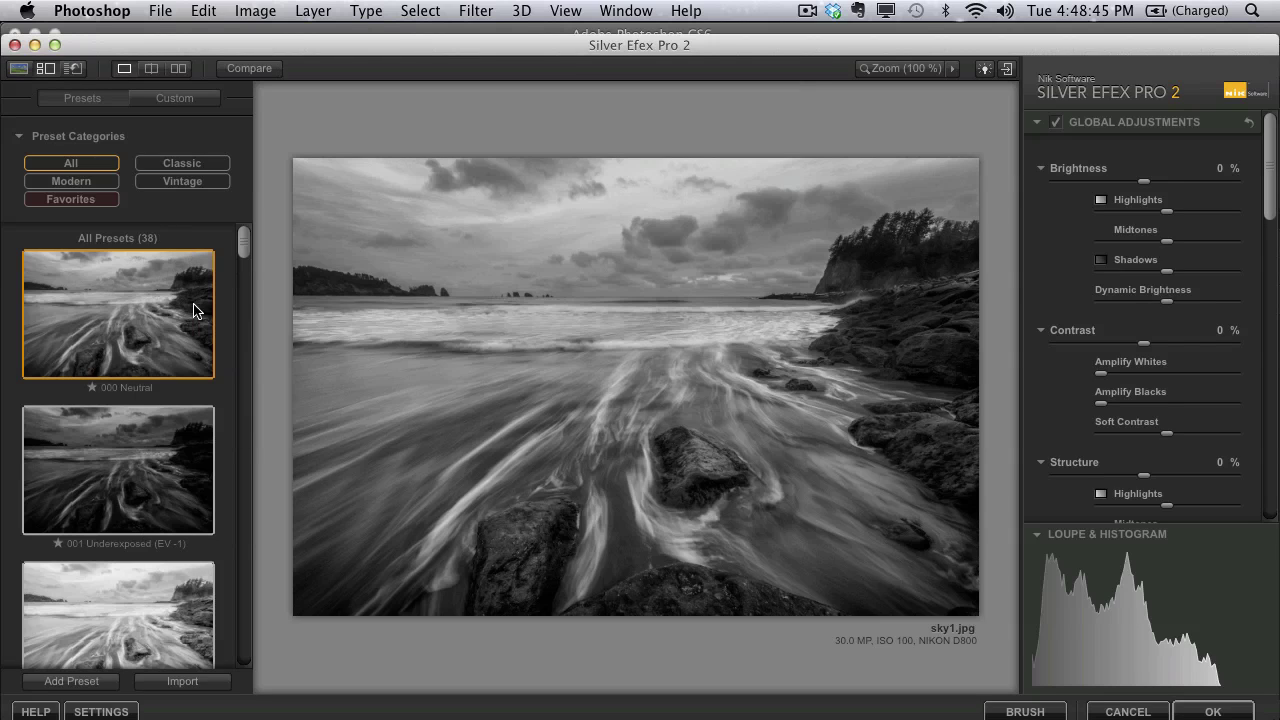
{"action": "left_click", "coordinate": [143, 471]}
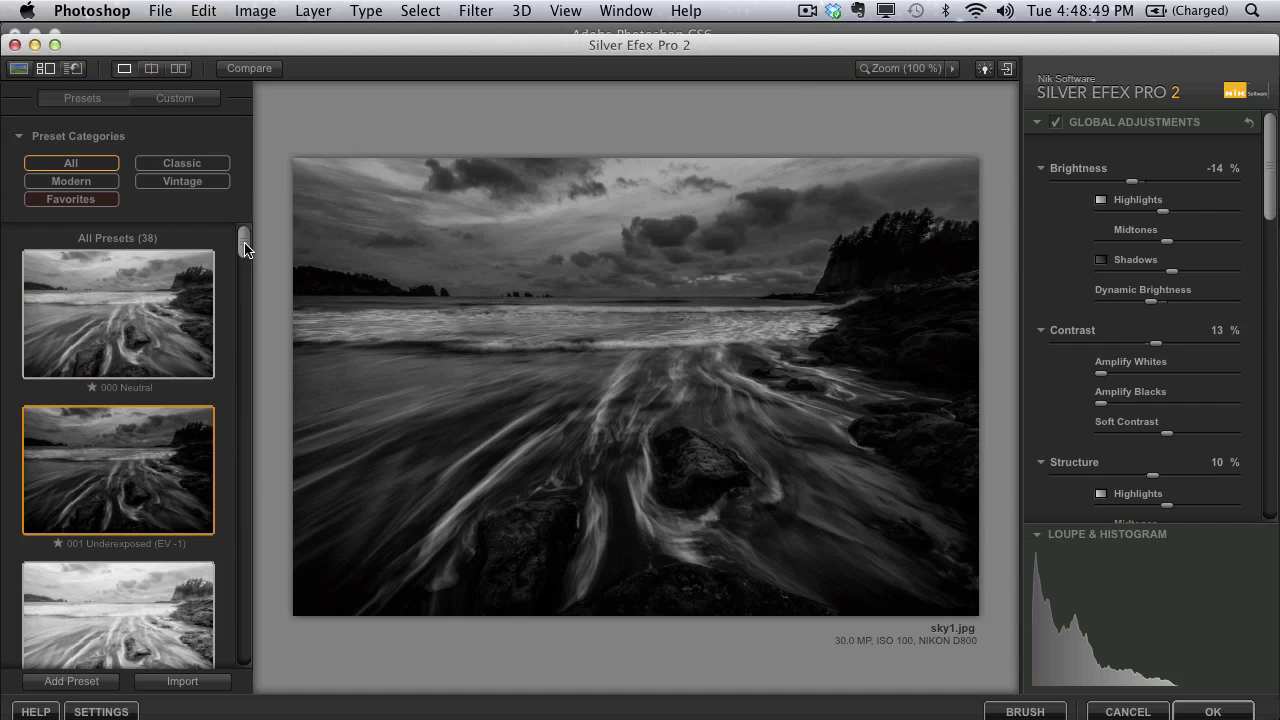
{"action": "mouse_move", "coordinate": [245, 249]}
{"action": "left_mouse_down"}
{"action": "mouse_move", "coordinate": [250, 437]}
{"action": "mouse_move", "coordinate": [257, 229]}
{"action": "left_mouse_up"}
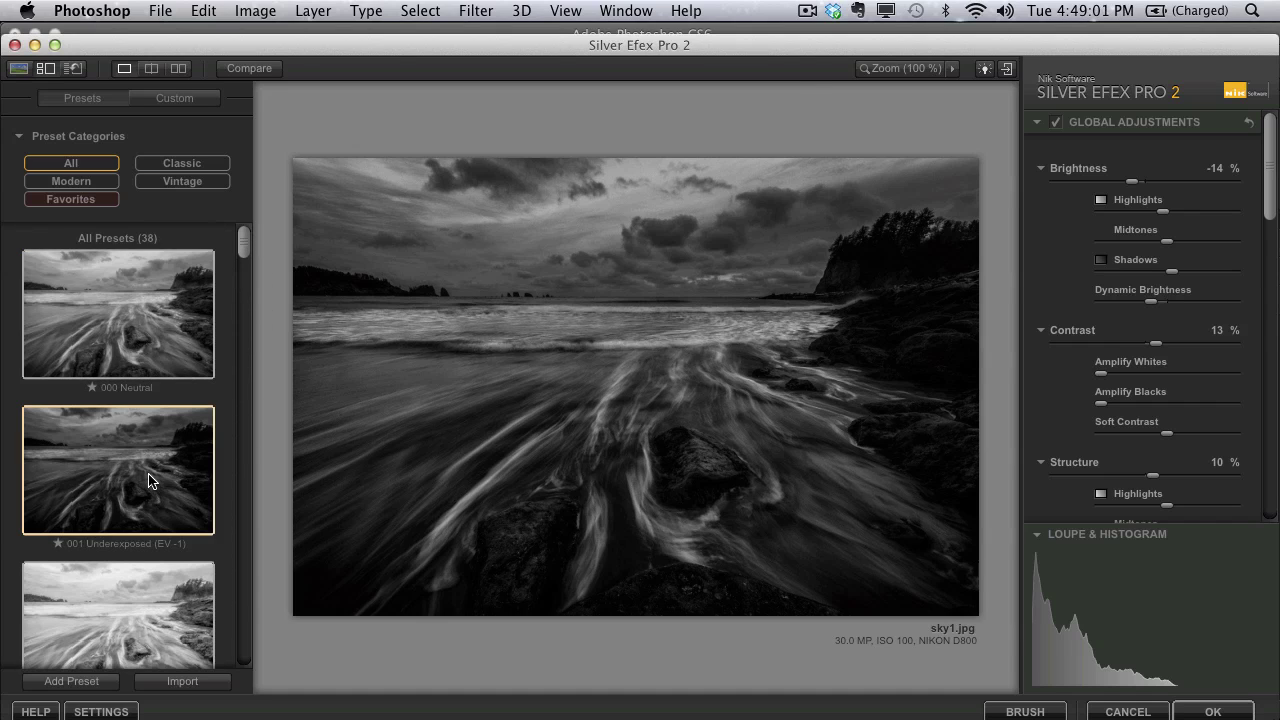
{"action": "left_click", "coordinate": [197, 421]}
- Set Brightness to about 30%, lift Dynamic Brightness, raise Highlights to 71% and Amplify Whites to 22%
{"action": "left_click_drag", "start_coordinate": [1131, 182], "coordinate": [1173, 186]}
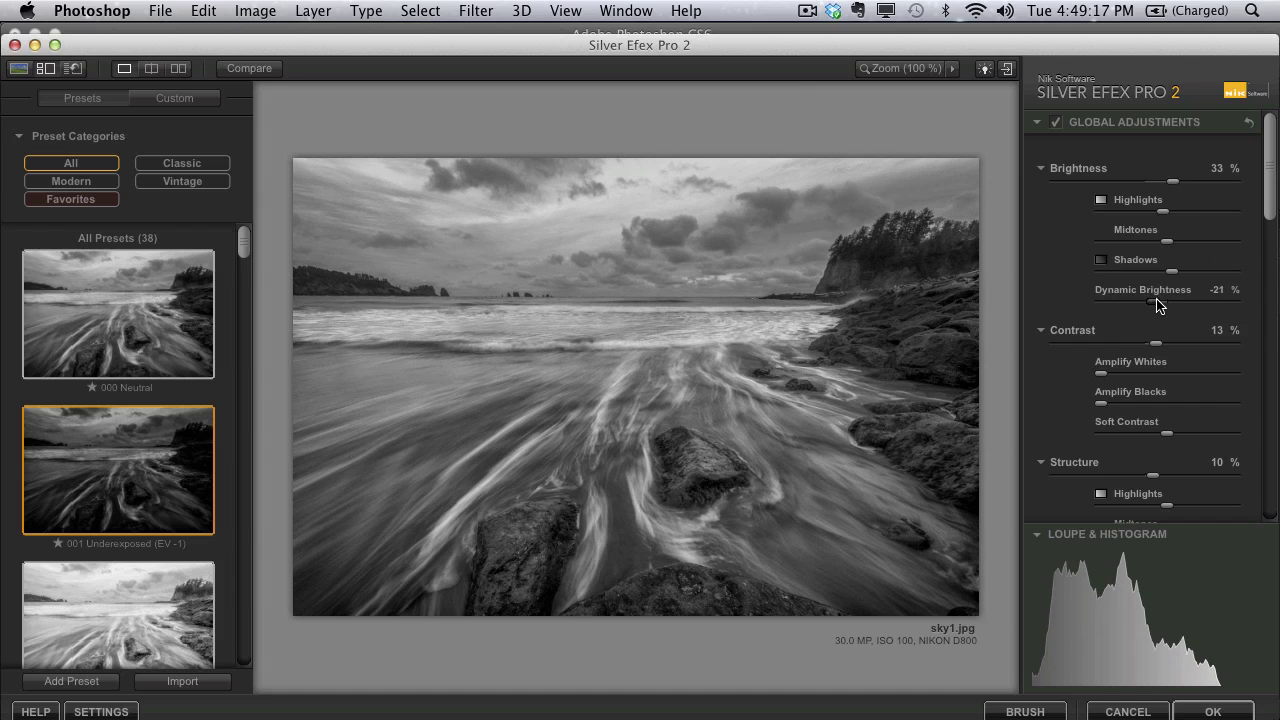
{"action": "mouse_move", "coordinate": [1156, 298]}
{"action": "left_mouse_down"}
{"action": "mouse_move", "coordinate": [1198, 300]}
{"action": "mouse_move", "coordinate": [1161, 298]}
{"action": "left_mouse_up"}
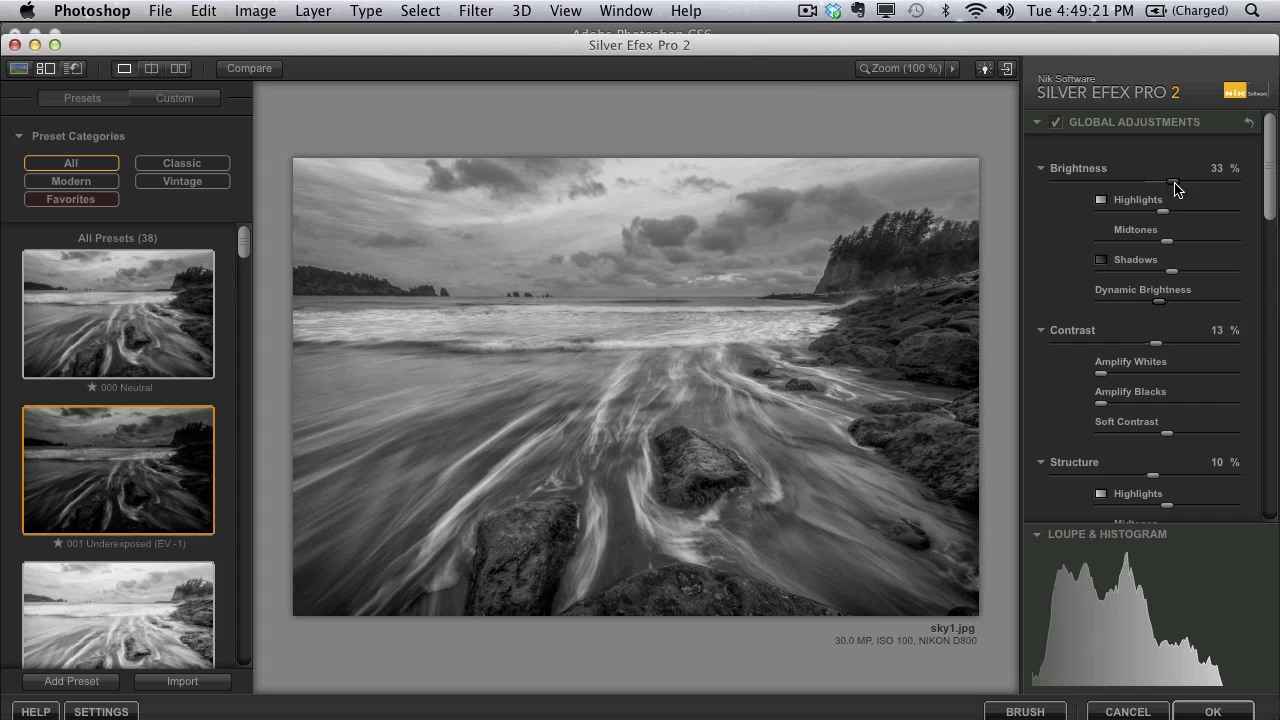
{"action": "left_click_drag", "start_coordinate": [1171, 186], "coordinate": [1174, 186]}
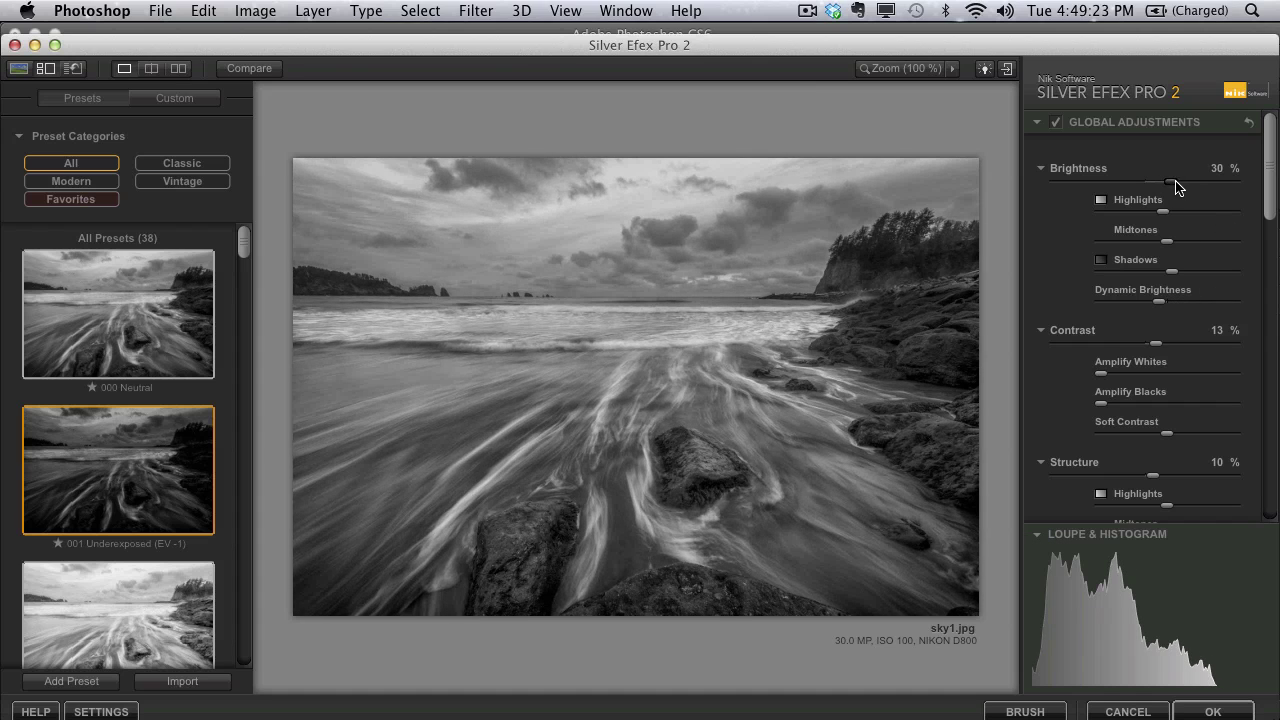
{"action": "left_click_drag", "start_coordinate": [1158, 305], "coordinate": [1175, 305]}
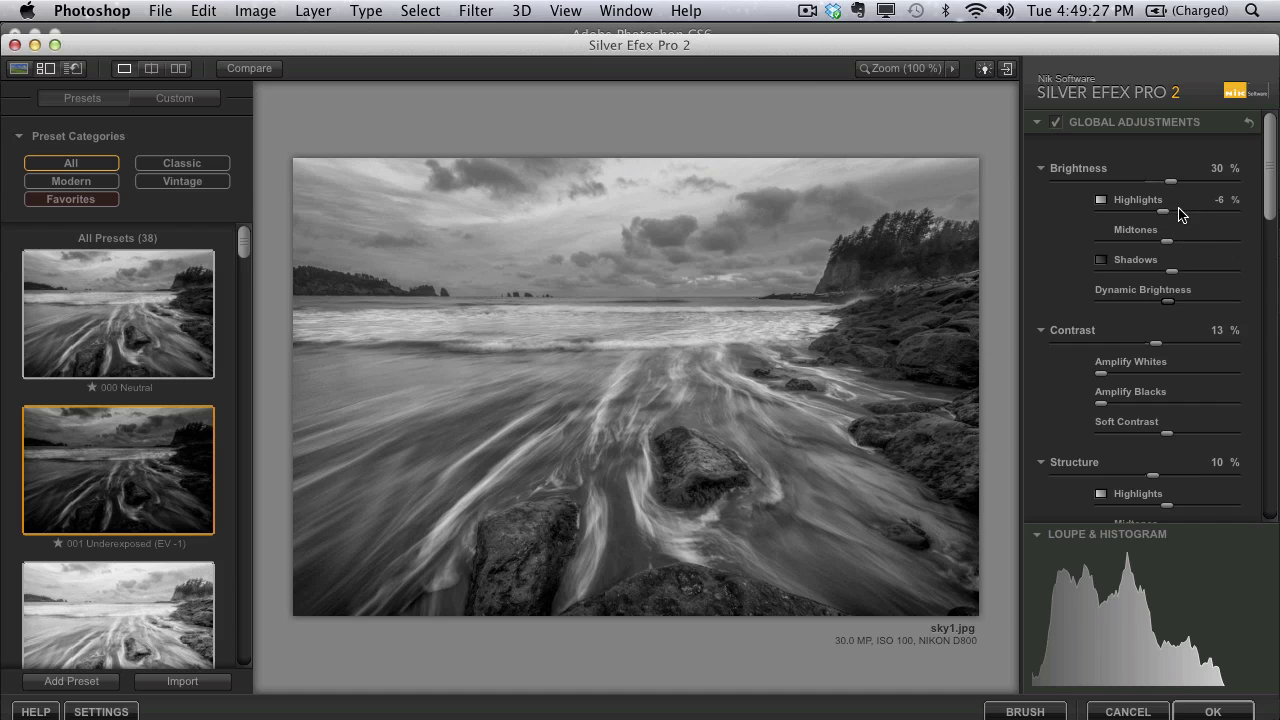
{"action": "left_click_drag", "start_coordinate": [1165, 217], "coordinate": [1265, 231]}
{"action": "left_click_drag", "start_coordinate": [1106, 303], "coordinate": [1128, 275]}
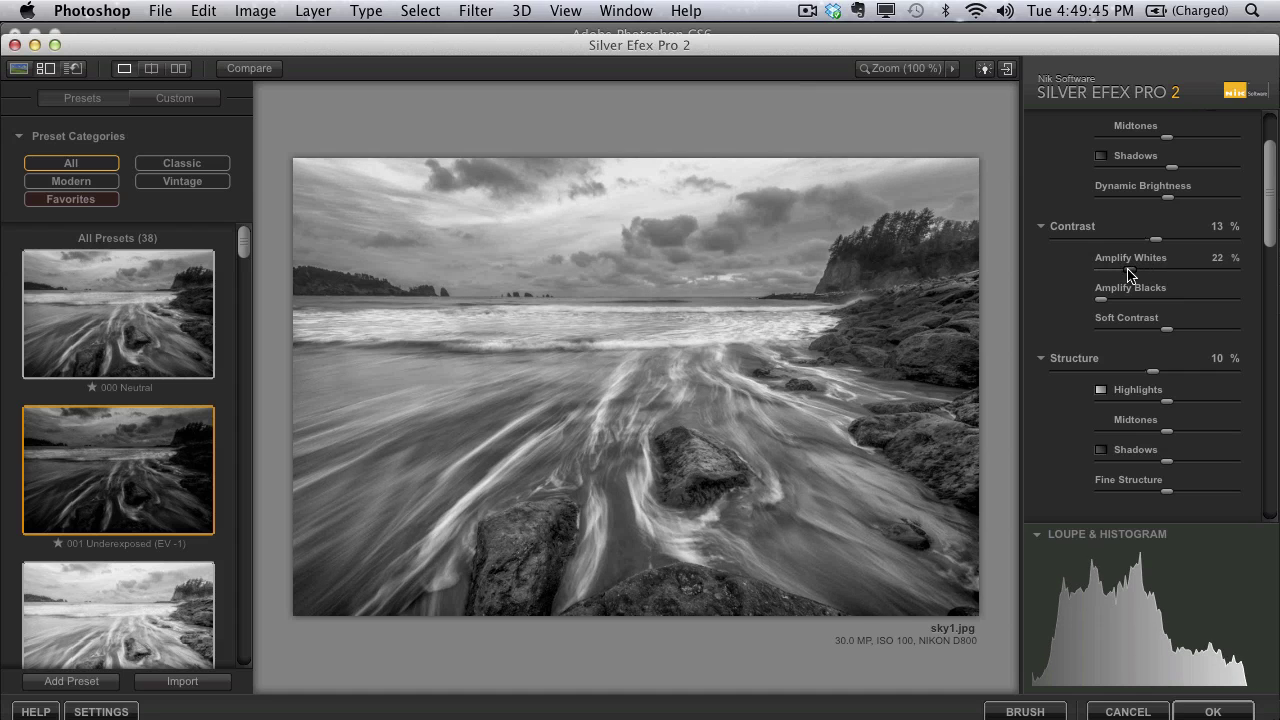
- Fine-tune the Global Adjustments Structure slider to 36% for more water, rock and cloud texture
{"action": "scroll", "coordinate": [1268, 238], "scroll_direction": "down", "scroll_amount": 3}
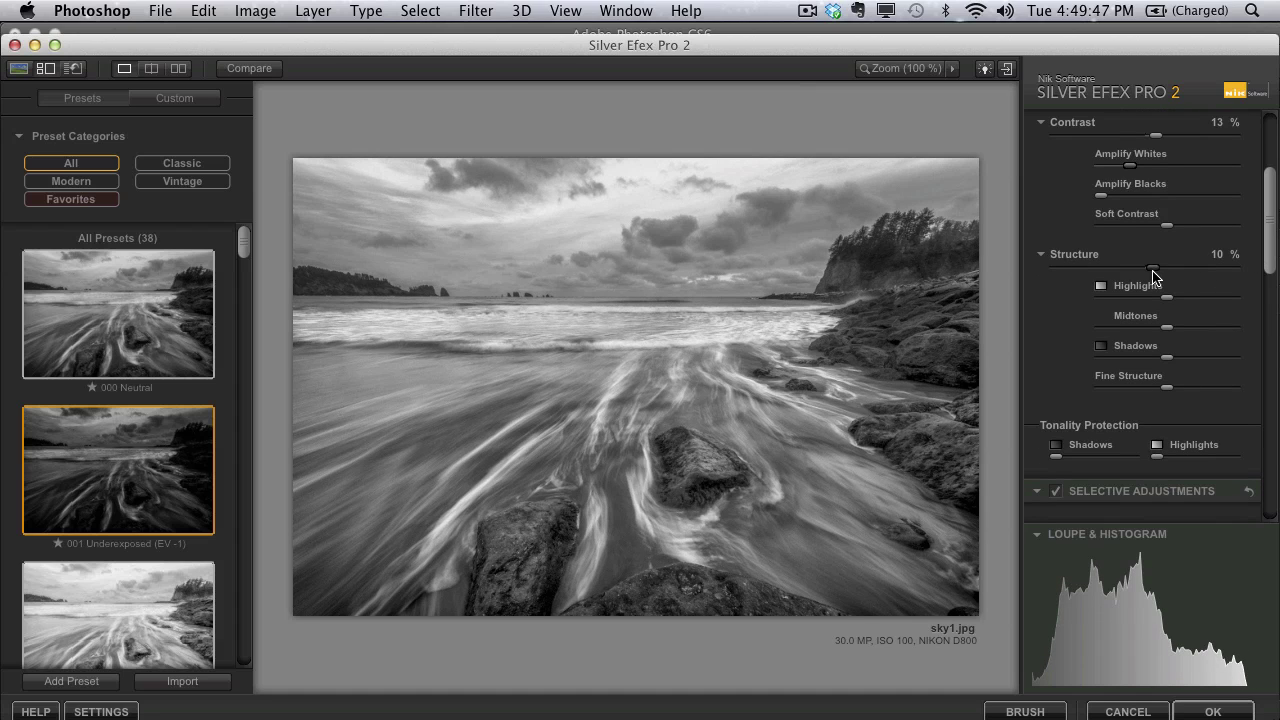
{"action": "left_click_drag", "start_coordinate": [1154, 272], "coordinate": [1163, 268]}
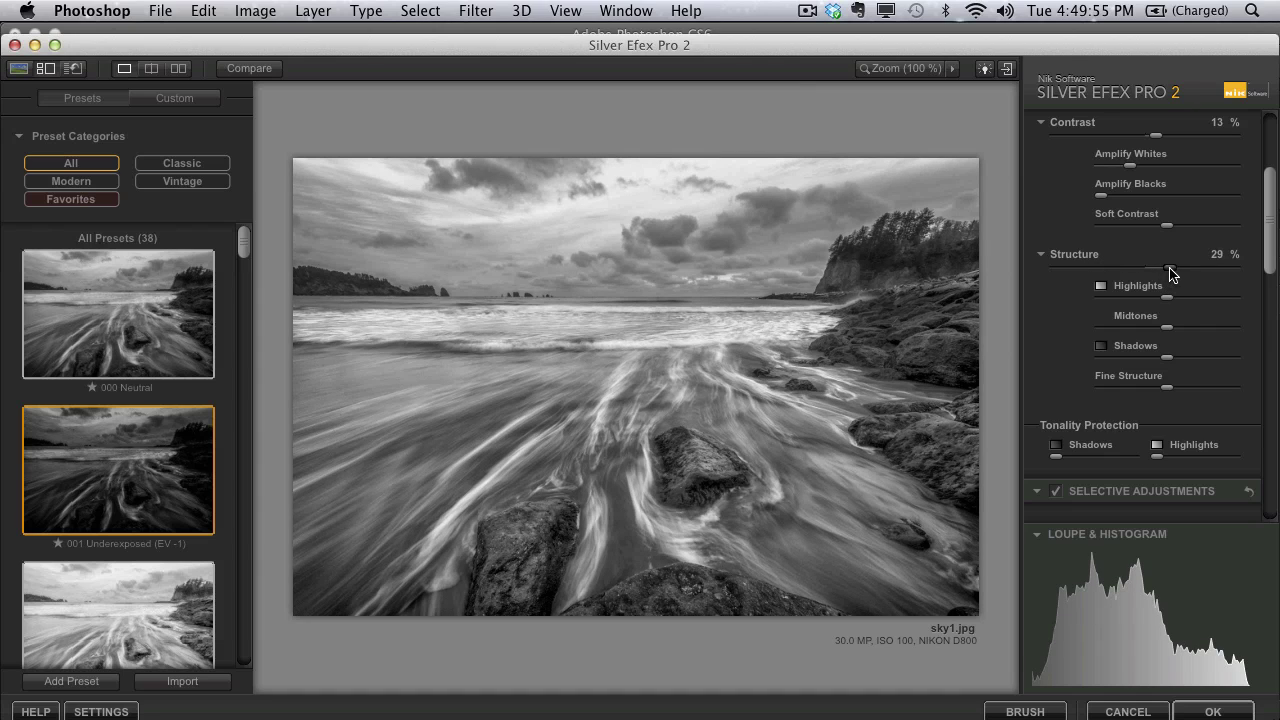
{"action": "left_click_drag", "start_coordinate": [1172, 273], "coordinate": [1164, 271]}
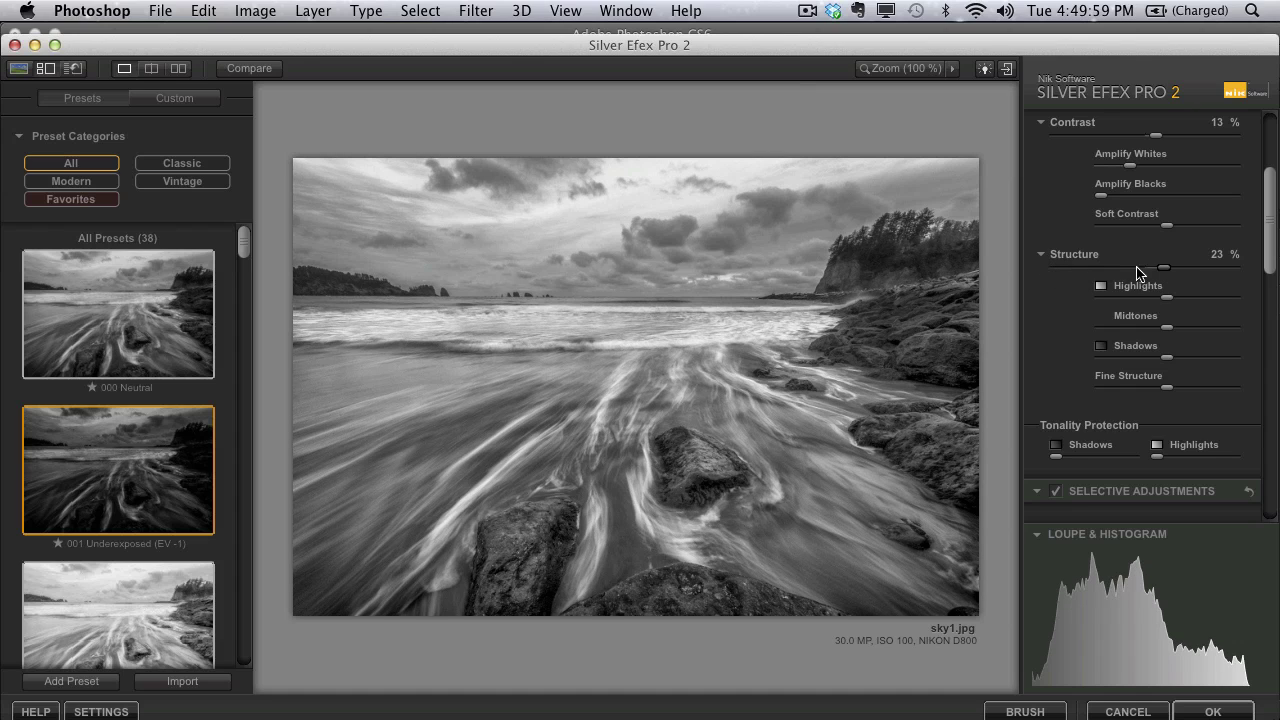
{"action": "mouse_move", "coordinate": [1171, 273]}
{"action": "left_mouse_down"}
{"action": "mouse_move", "coordinate": [1247, 274]}
{"action": "mouse_move", "coordinate": [1170, 269]}
{"action": "left_mouse_up"}
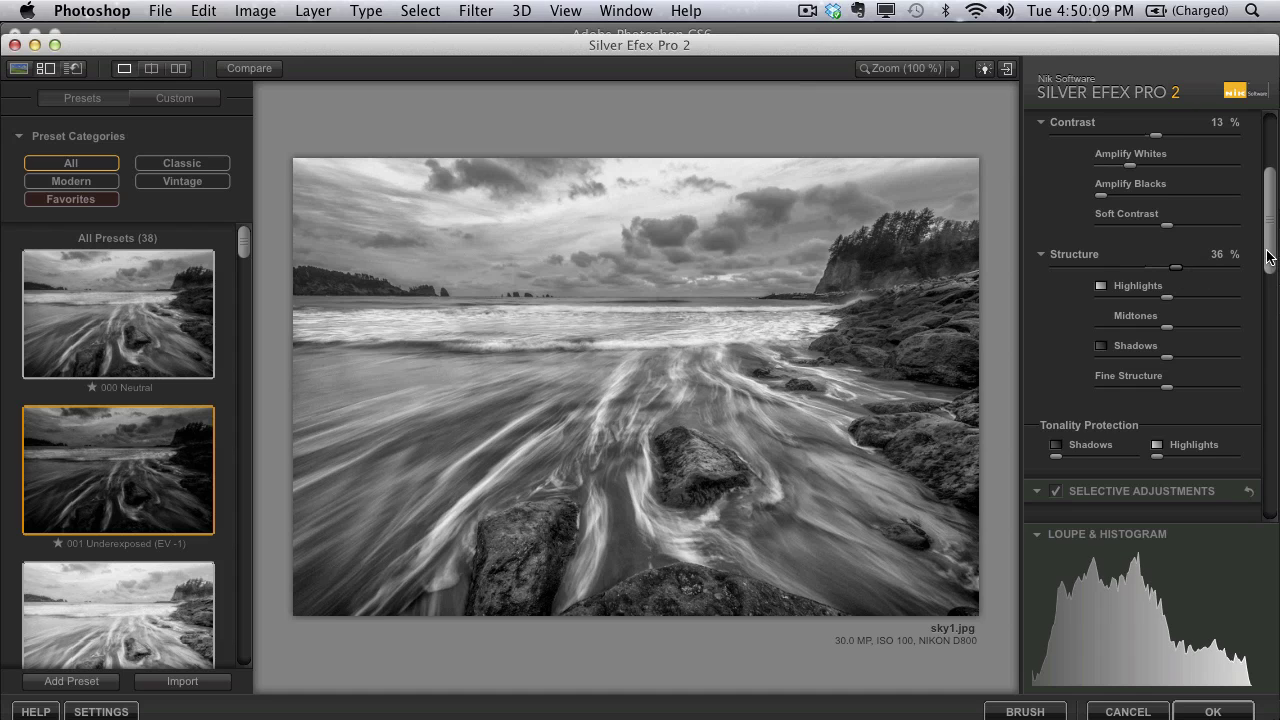
{"action": "scroll", "coordinate": [1268, 258], "scroll_direction": "down", "scroll_amount": 6}
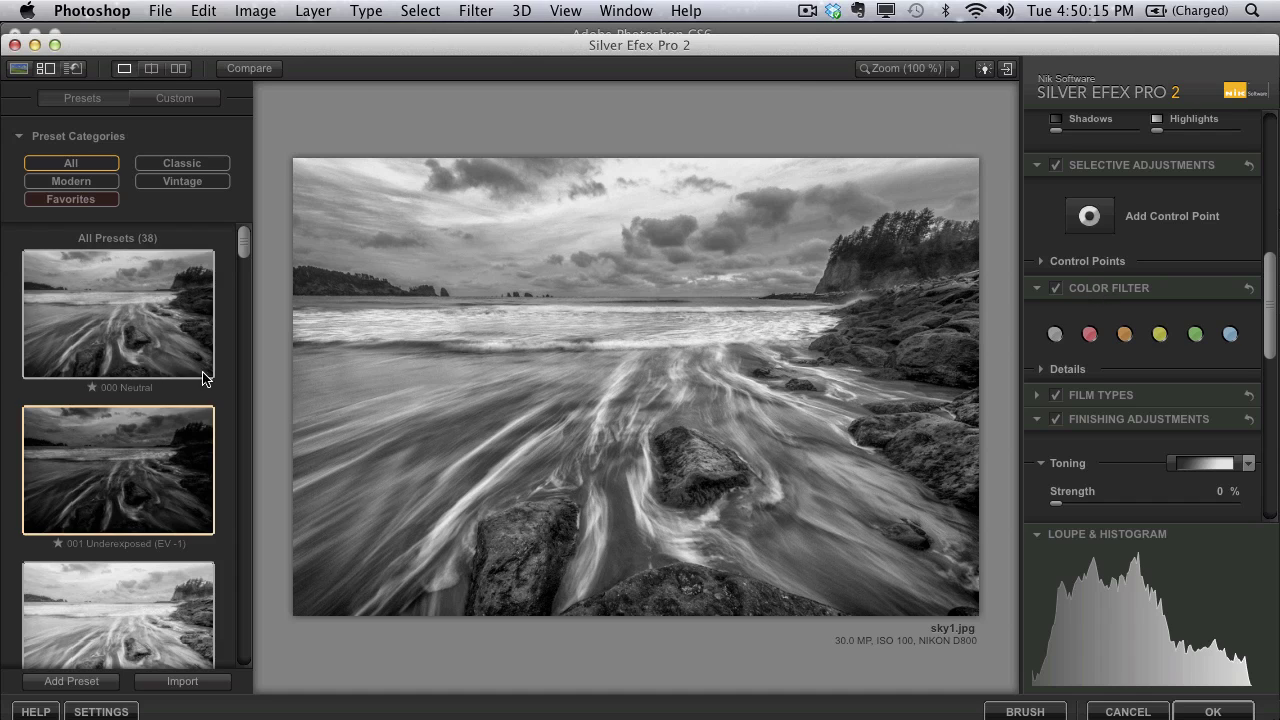
- Cycle through the blue, green, yellow, orange and red colour filters, ending on yellow
{"action": "left_click", "coordinate": [1231, 336]}
{"action": "left_click", "coordinate": [1197, 336]}
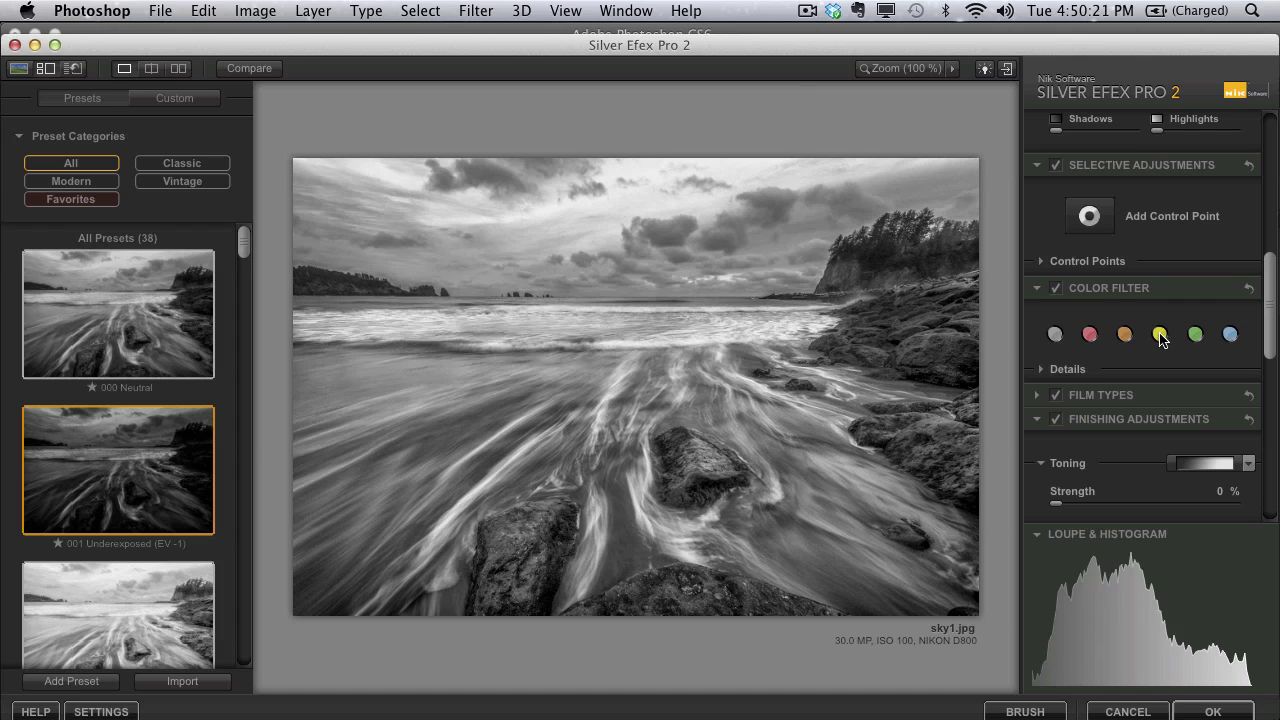
{"action": "left_click", "coordinate": [1162, 337]}
{"action": "left_click", "coordinate": [1126, 337]}
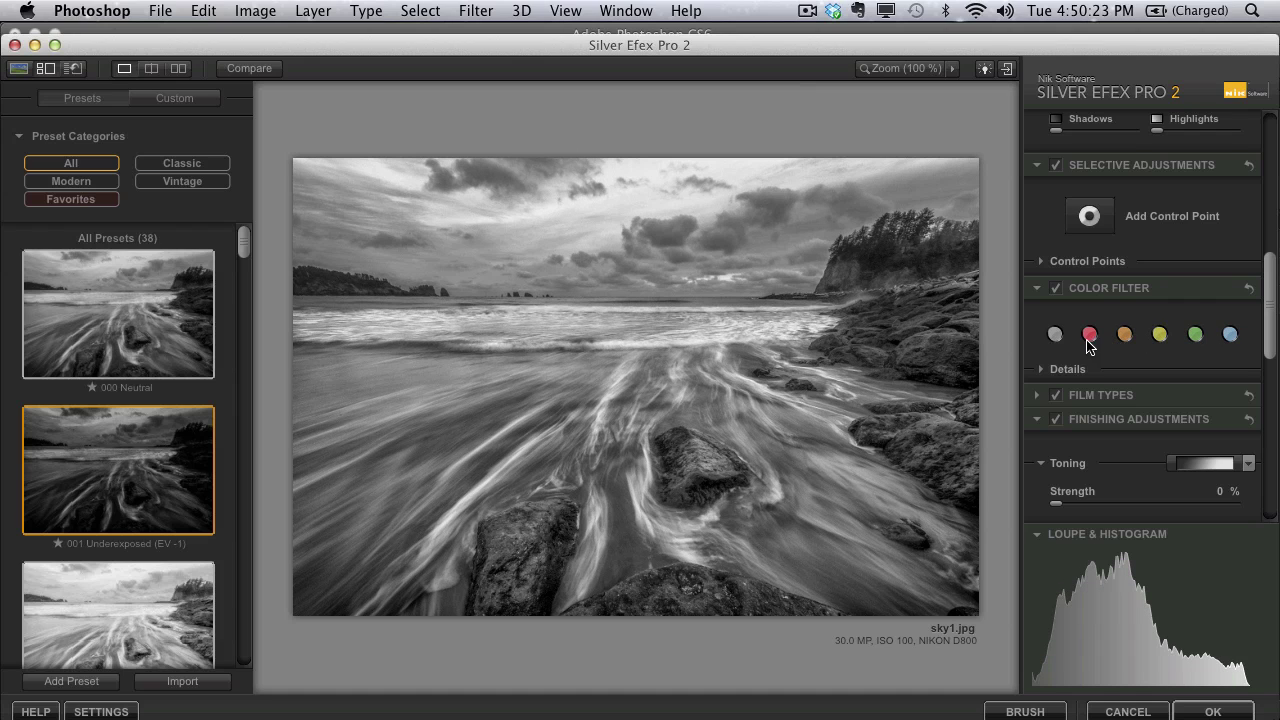
{"action": "left_click", "coordinate": [1090, 336]}
{"action": "left_click", "coordinate": [1197, 338]}
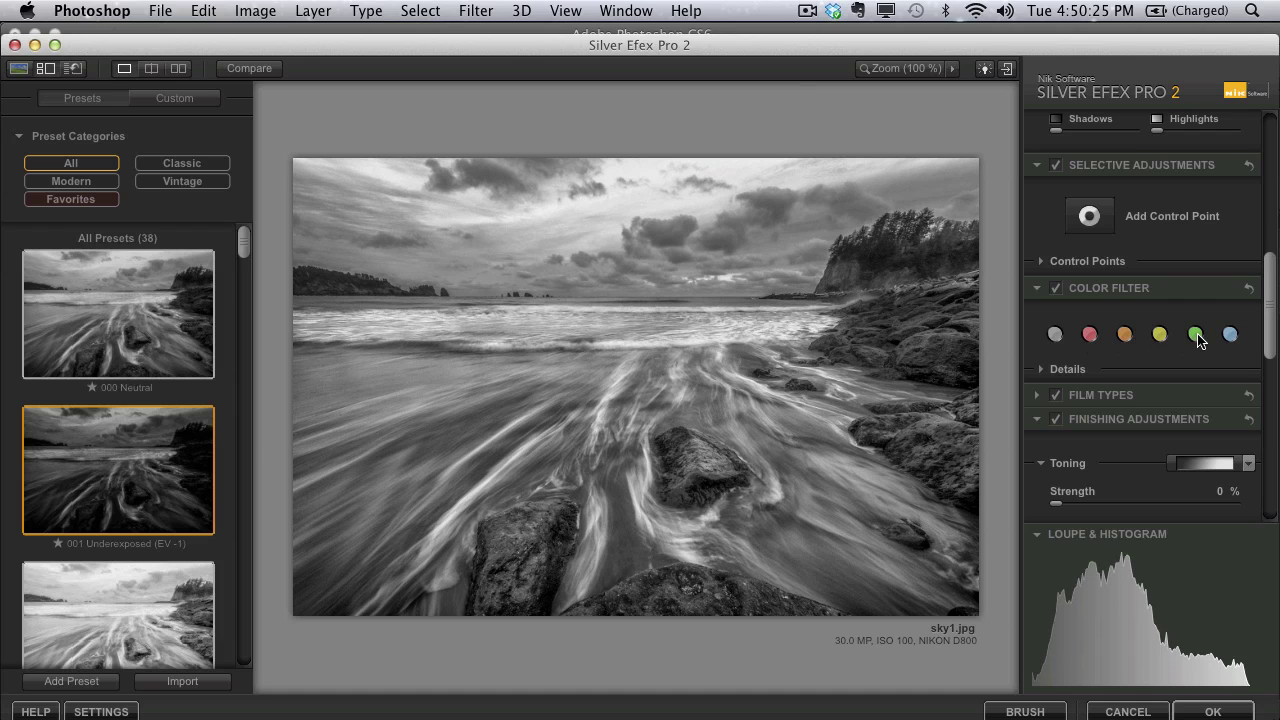
{"action": "left_click", "coordinate": [1159, 338]}
- Set Toning Silver Hue to 32° with Strength and Silver Toning at 20%
{"action": "scroll", "coordinate": [1265, 325], "scroll_direction": "down", "scroll_amount": 5}
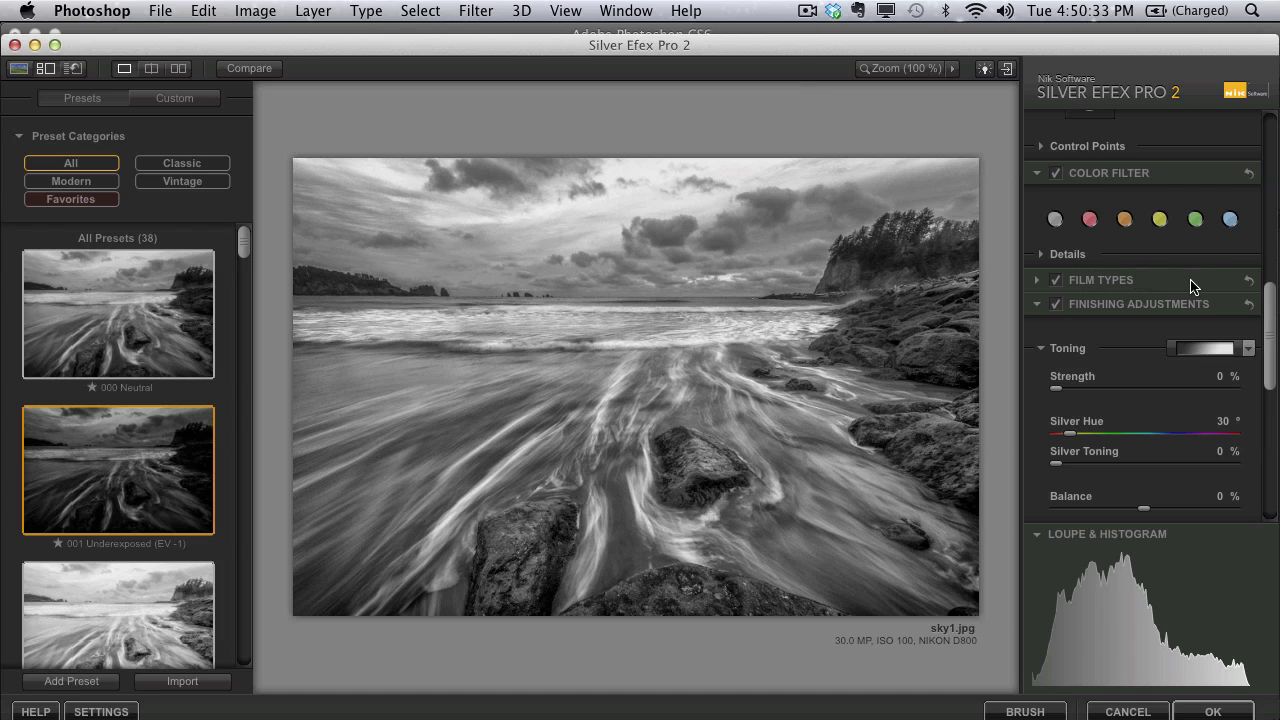
{"action": "left_click_drag", "start_coordinate": [1270, 328], "coordinate": [1262, 357]}
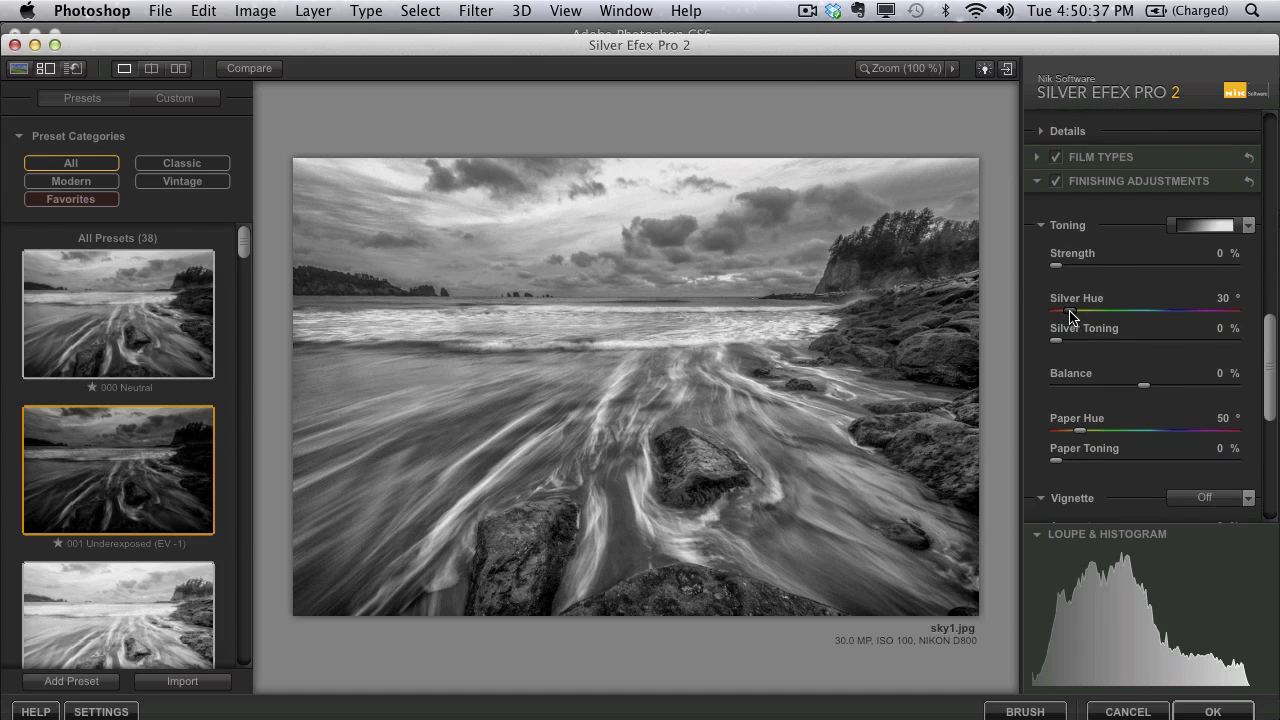
{"action": "left_click_drag", "start_coordinate": [1072, 311], "coordinate": [1070, 315]}
{"action": "left_click_drag", "start_coordinate": [1066, 268], "coordinate": [1097, 270]}
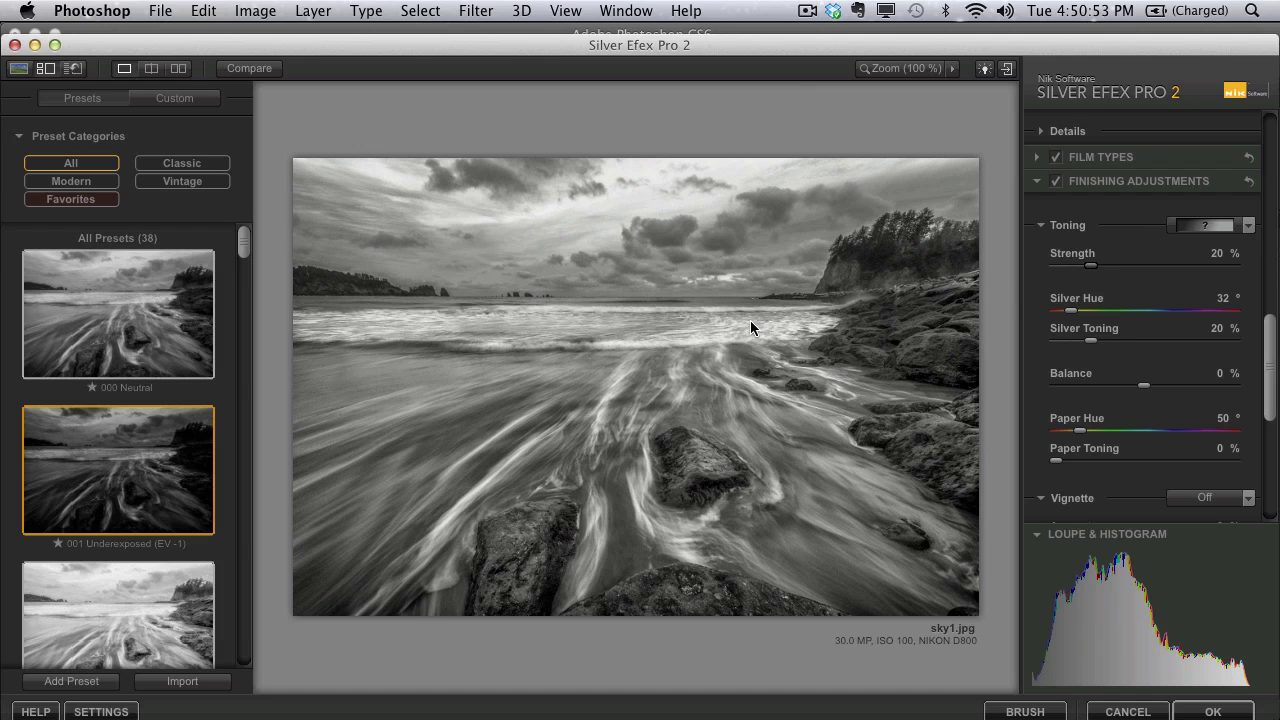
- Apply the Lens Falloff 2 vignette at -24%, shaped nearly rectangular, and compare with the original
{"action": "scroll", "coordinate": [1270, 372], "scroll_direction": "down", "scroll_amount": 5}
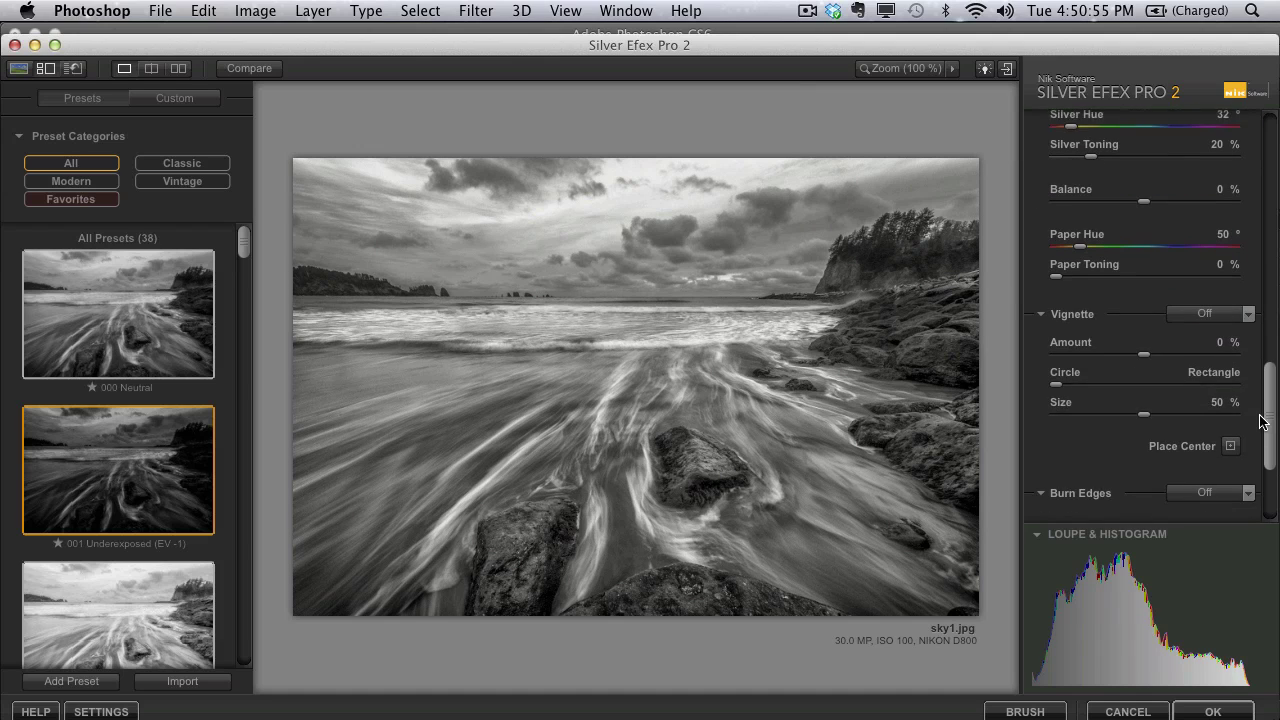
{"action": "left_click", "coordinate": [1215, 303]}
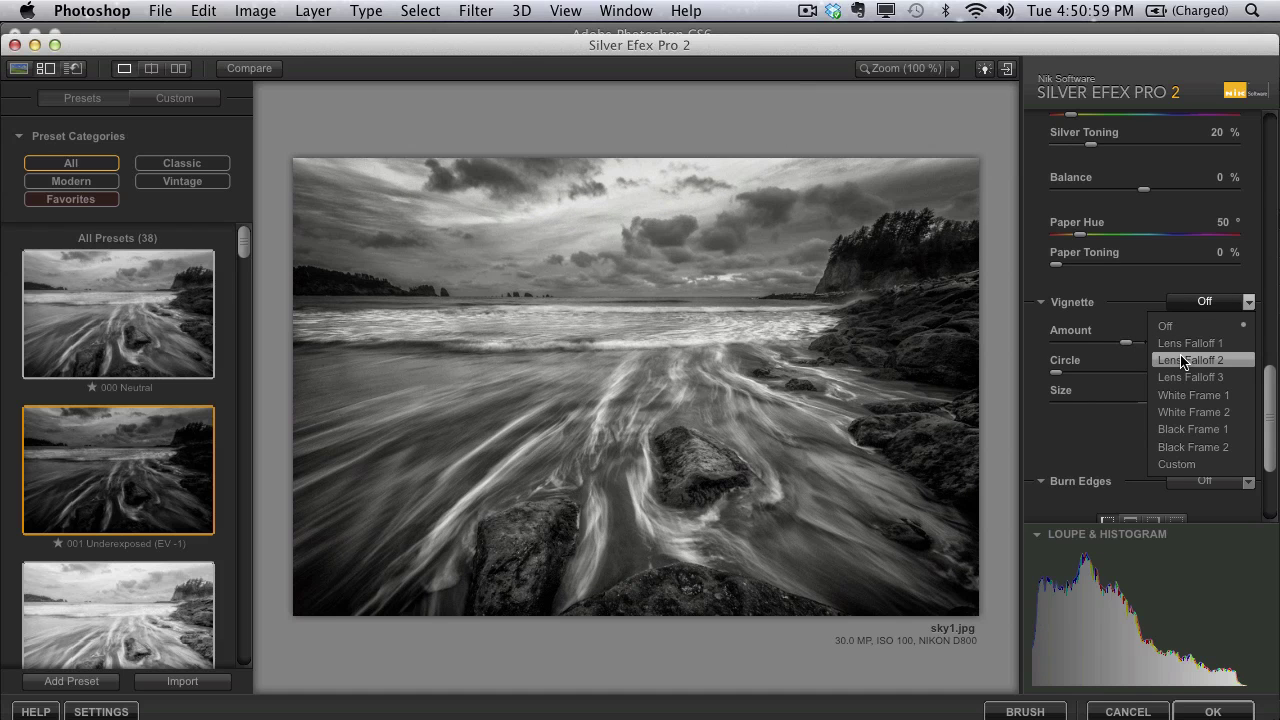
{"action": "left_click", "coordinate": [1183, 361]}
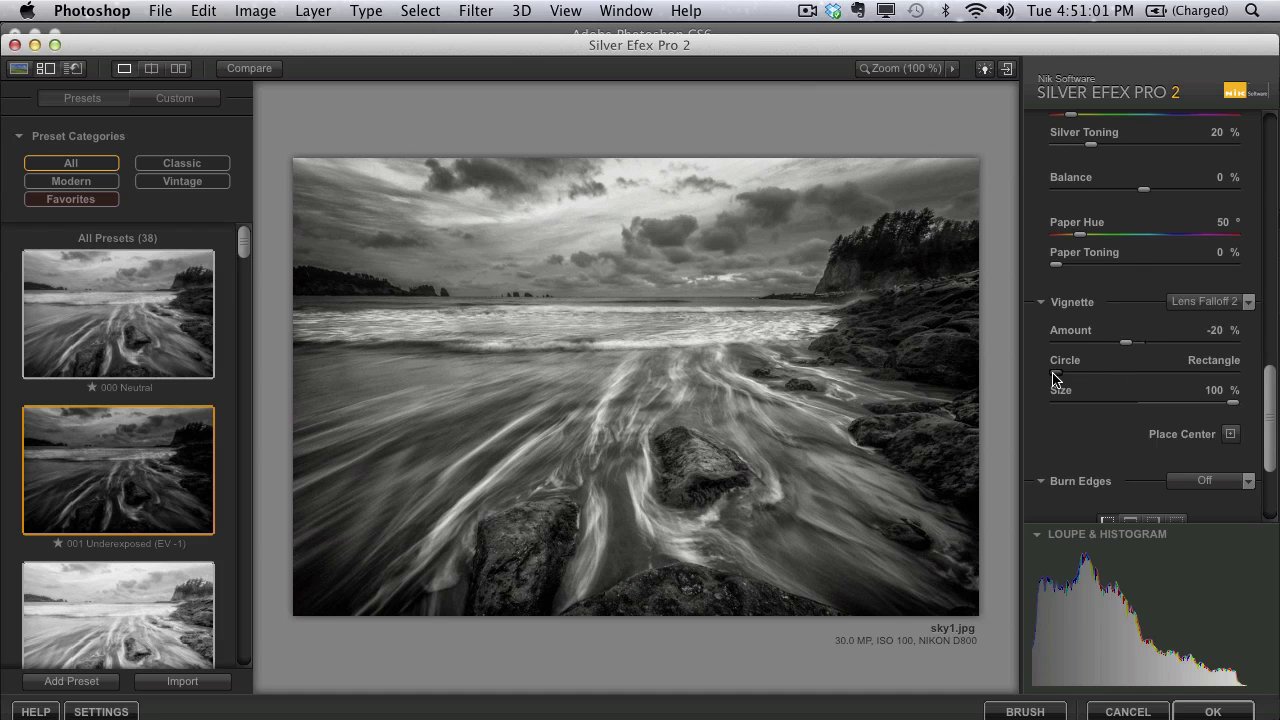
{"action": "left_click_drag", "start_coordinate": [1056, 372], "coordinate": [1123, 346]}
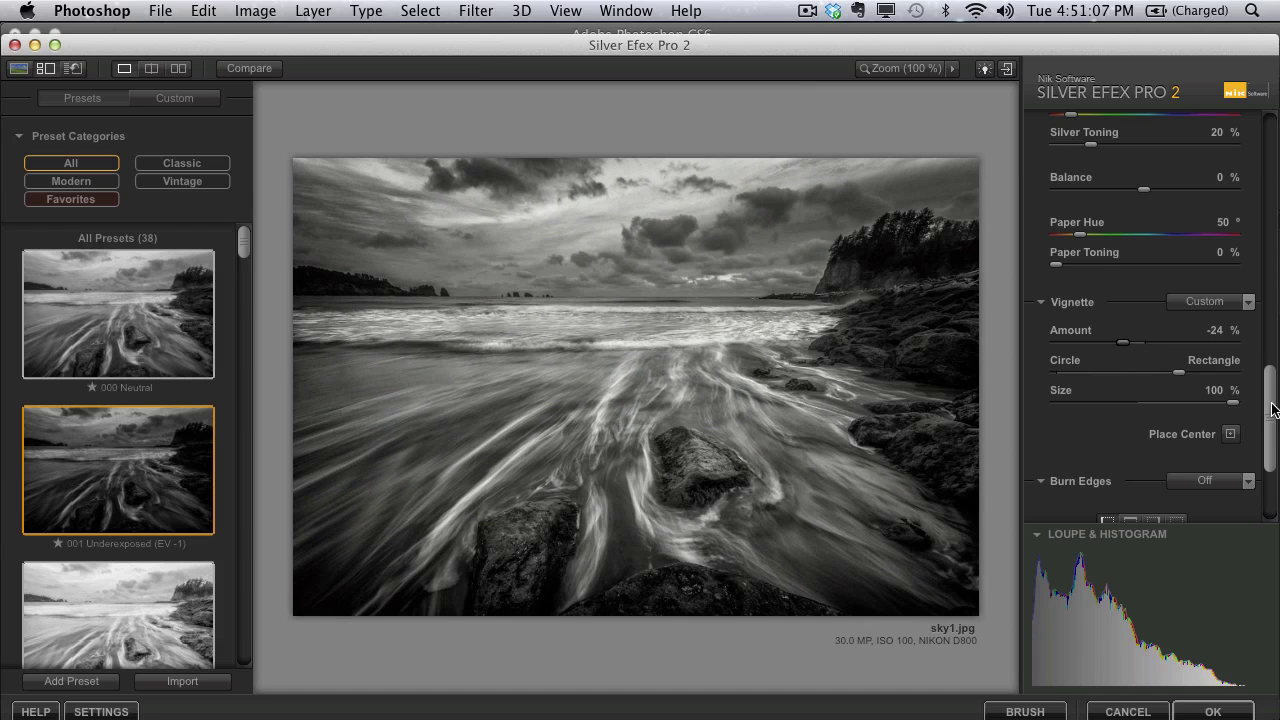
{"action": "left_click_drag", "start_coordinate": [1272, 410], "coordinate": [1267, 465]}
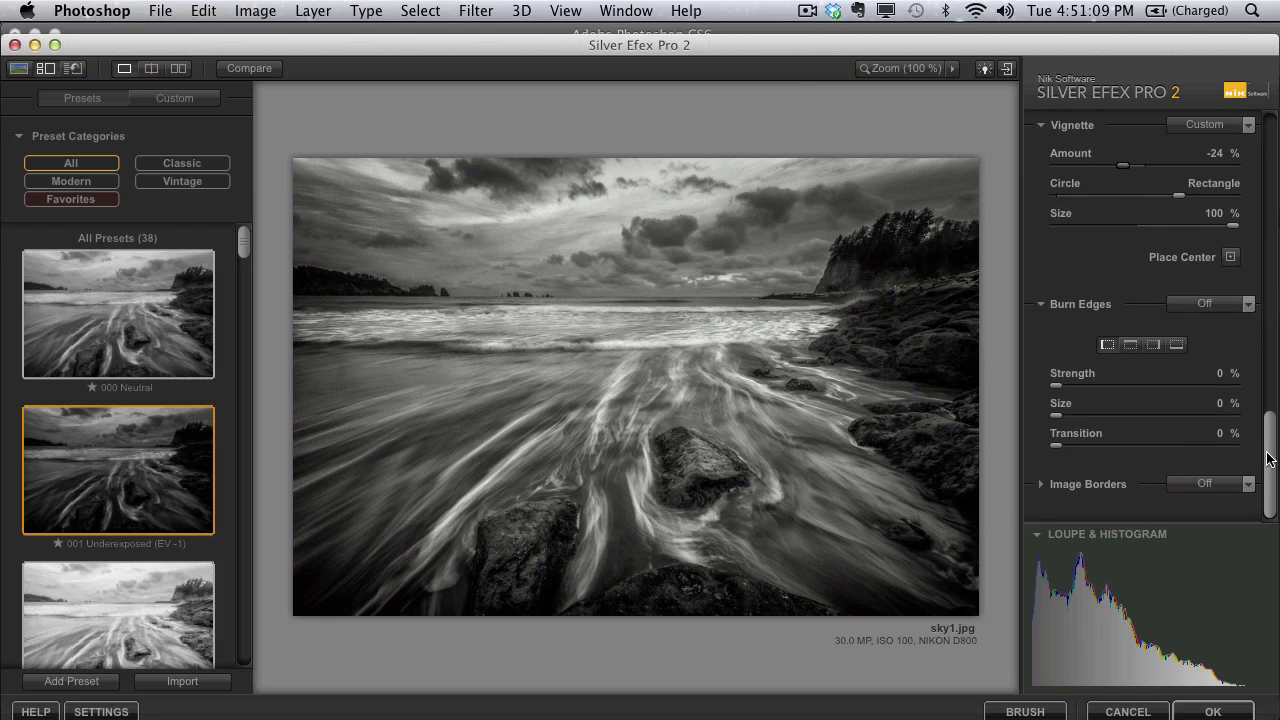
{"action": "scroll", "coordinate": [1250, 420], "scroll_direction": "up", "scroll_amount": 3}
{"action": "left_click", "coordinate": [247, 72]}
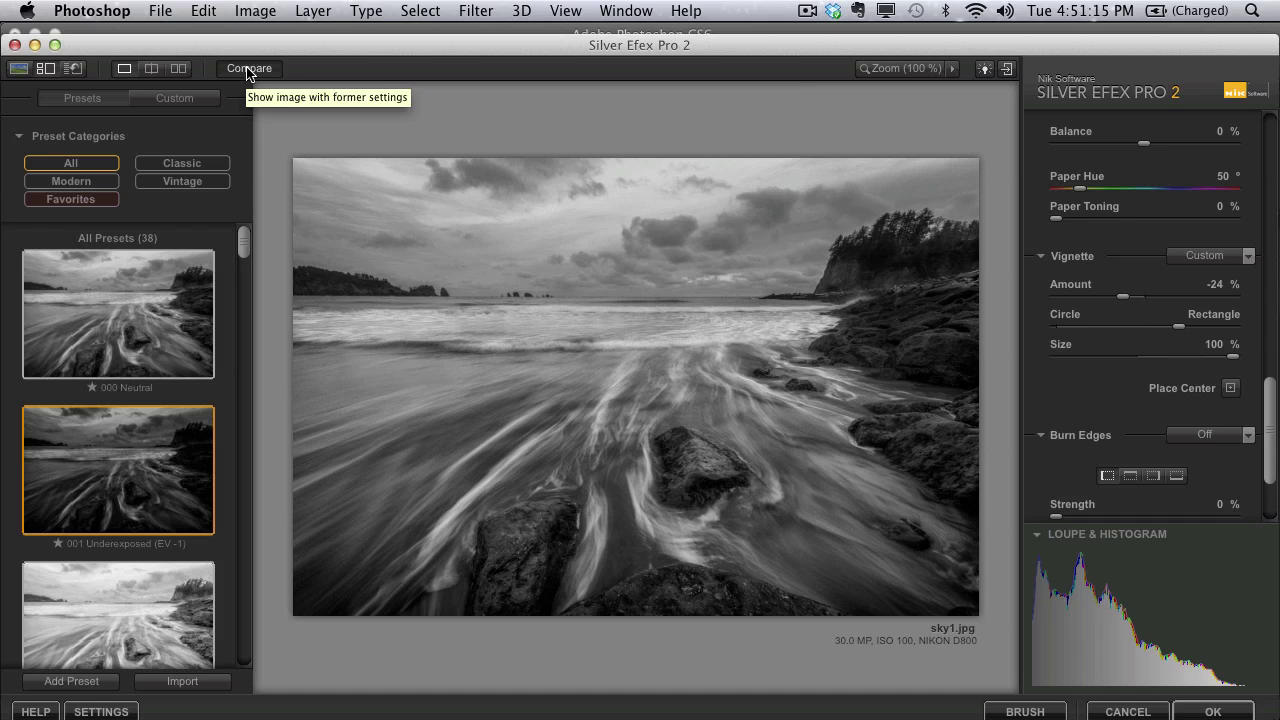
- Toggle Compare between the edit and former settings, then check the histogram zones
{"action": "left_click", "coordinate": [247, 71]}
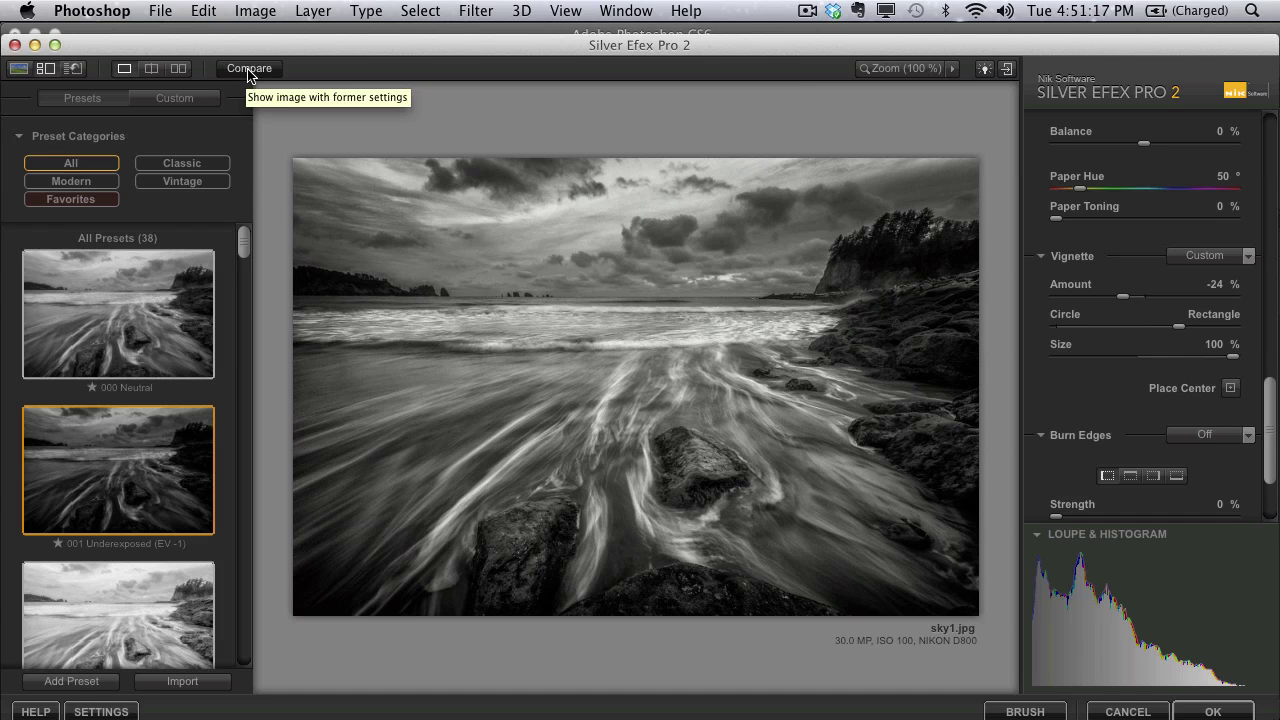
{"action": "left_click", "coordinate": [247, 72]}
{"action": "left_click", "coordinate": [247, 72]}
{"action": "mouse_move", "coordinate": [1097, 641]}
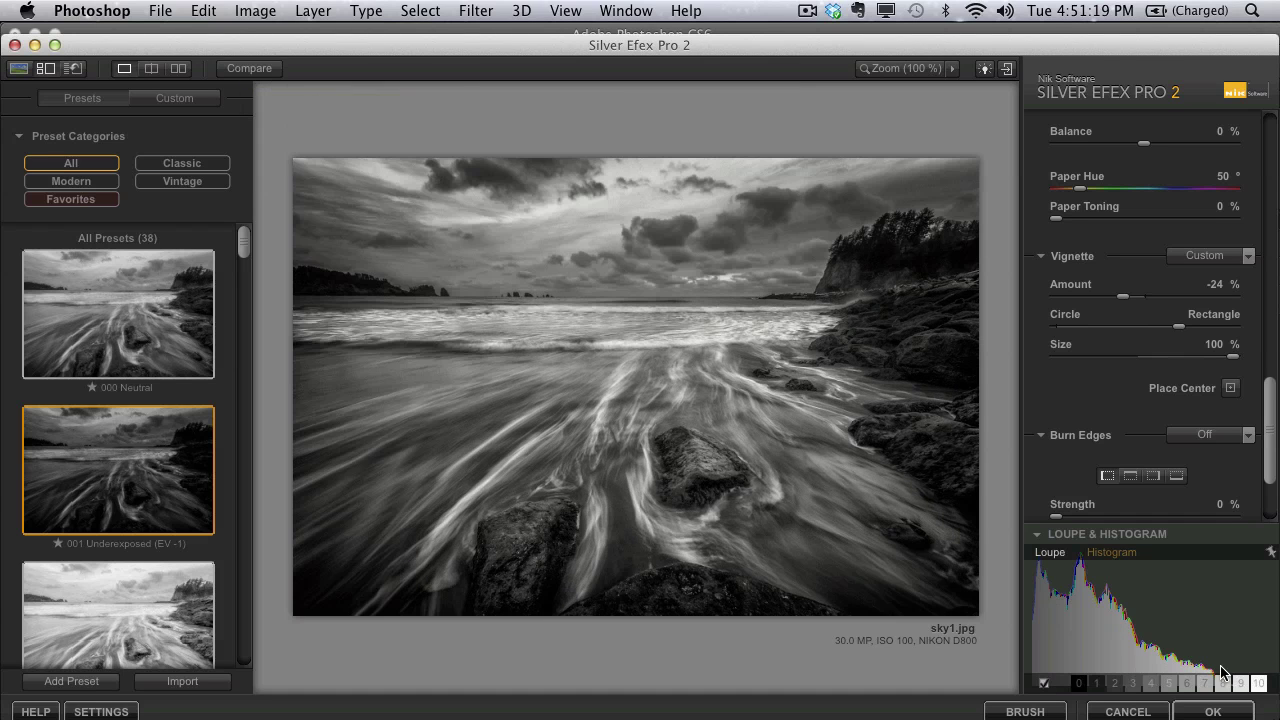
{"action": "mouse_move", "coordinate": [1222, 675]}
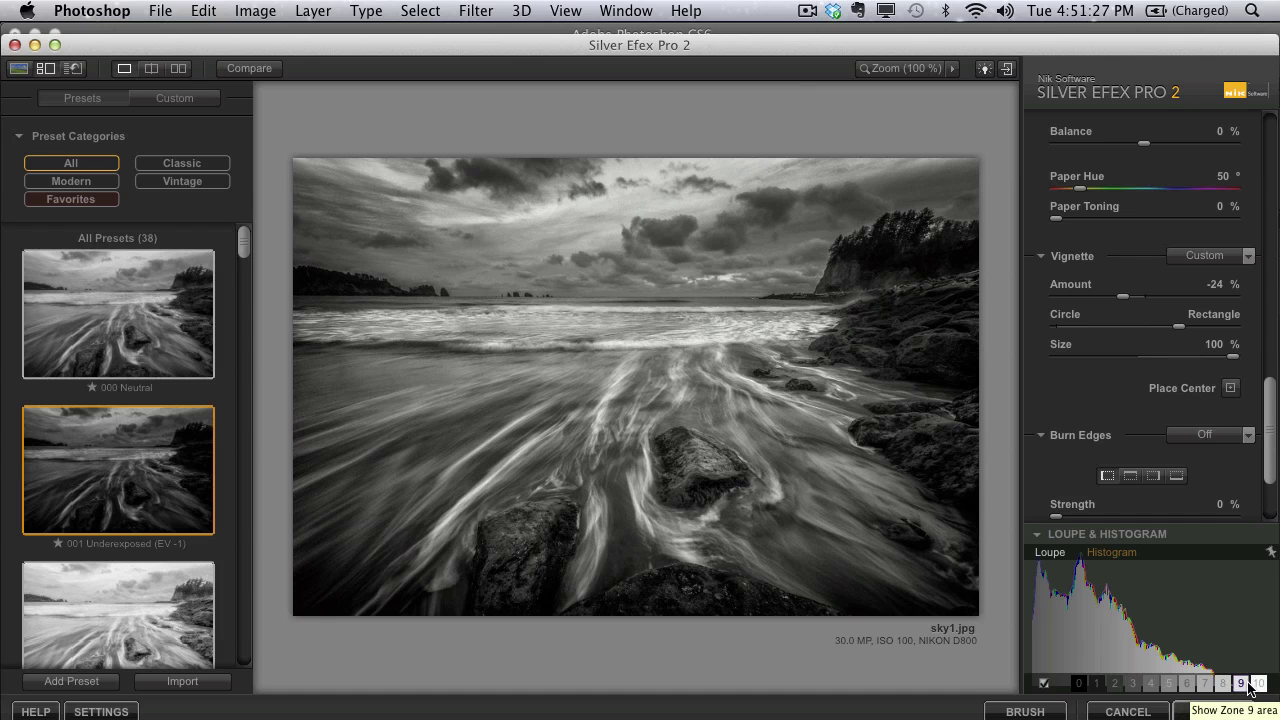
- Keep overall Brightness at about 30%, lift Midtones to about 15%, and compare again
{"action": "scroll", "coordinate": [1180, 200], "scroll_direction": "up", "scroll_amount": 10}
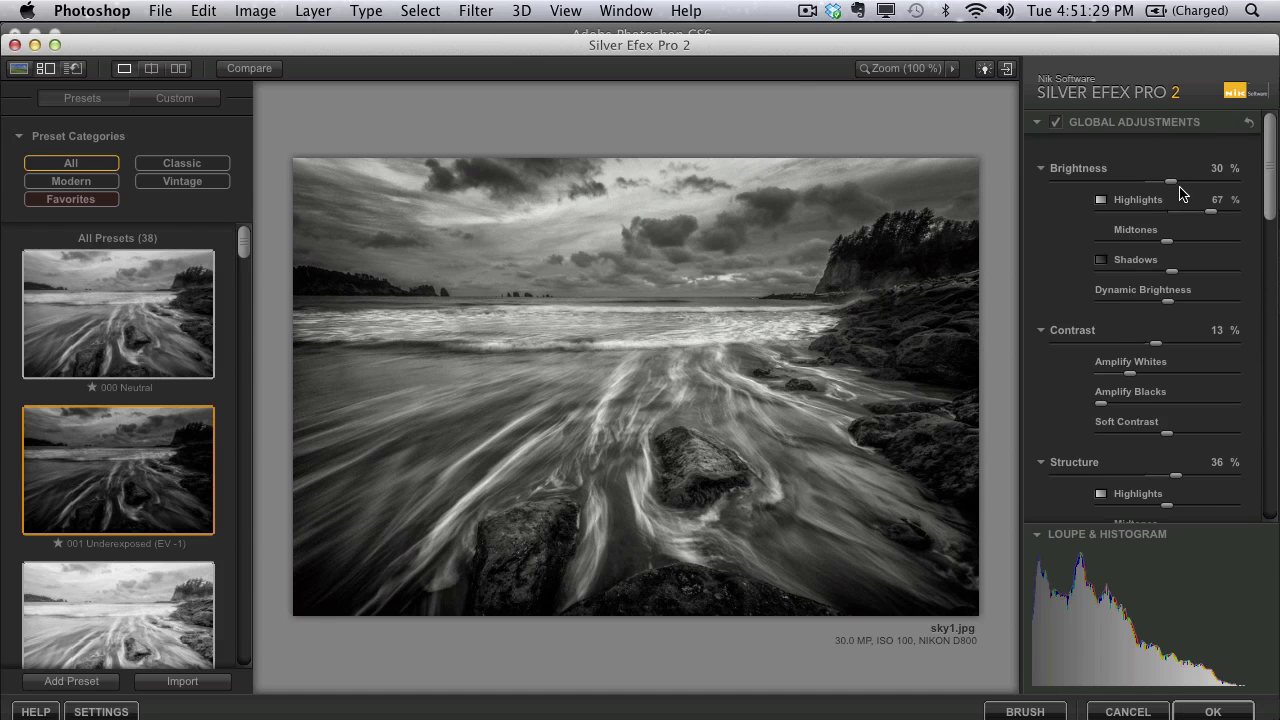
{"action": "left_click_drag", "start_coordinate": [1180, 188], "coordinate": [1181, 180]}
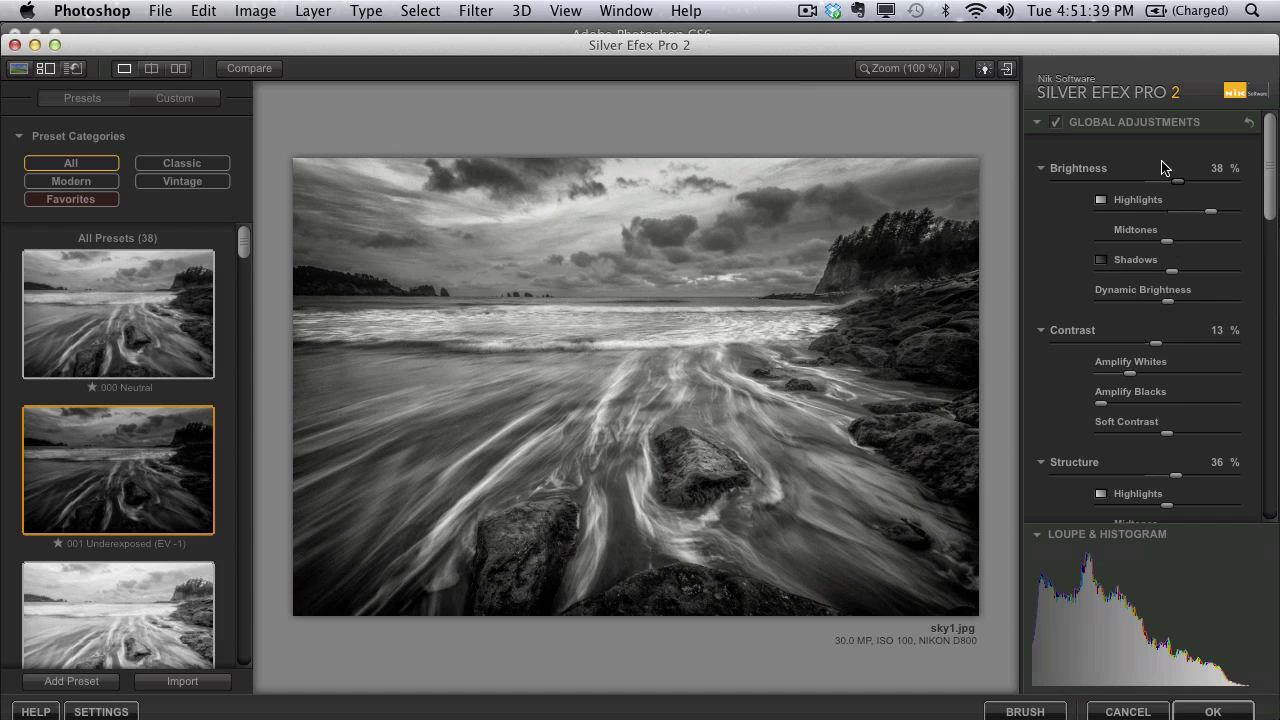
{"action": "left_click_drag", "start_coordinate": [1177, 183], "coordinate": [1176, 185]}
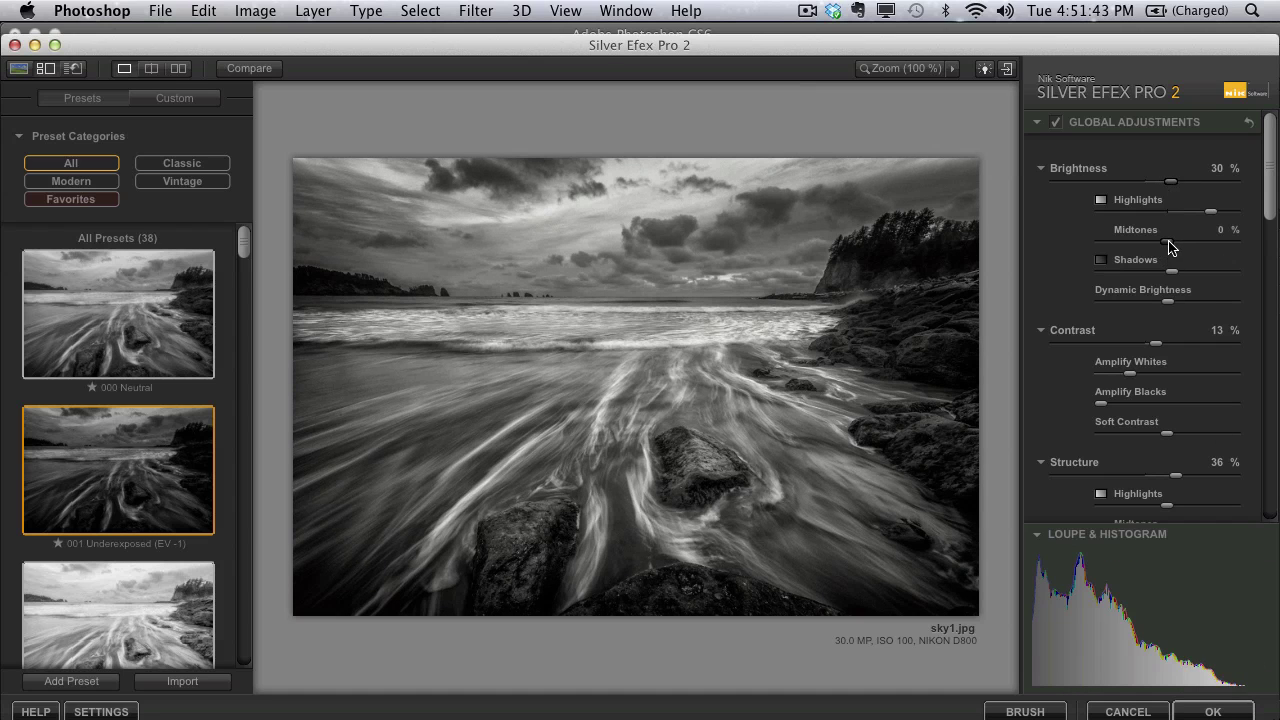
{"action": "left_click_drag", "start_coordinate": [1178, 247], "coordinate": [1184, 272]}
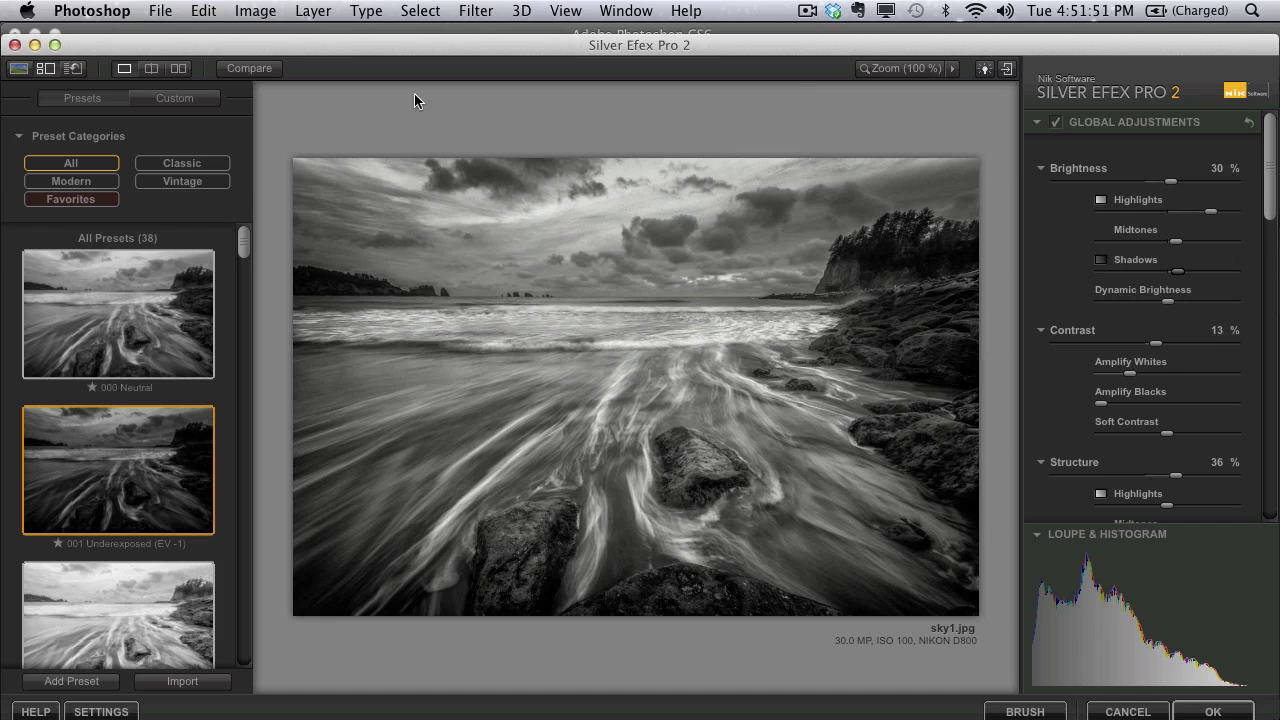
{"action": "left_click", "coordinate": [249, 68]}
{"action": "left_click", "coordinate": [249, 68]}
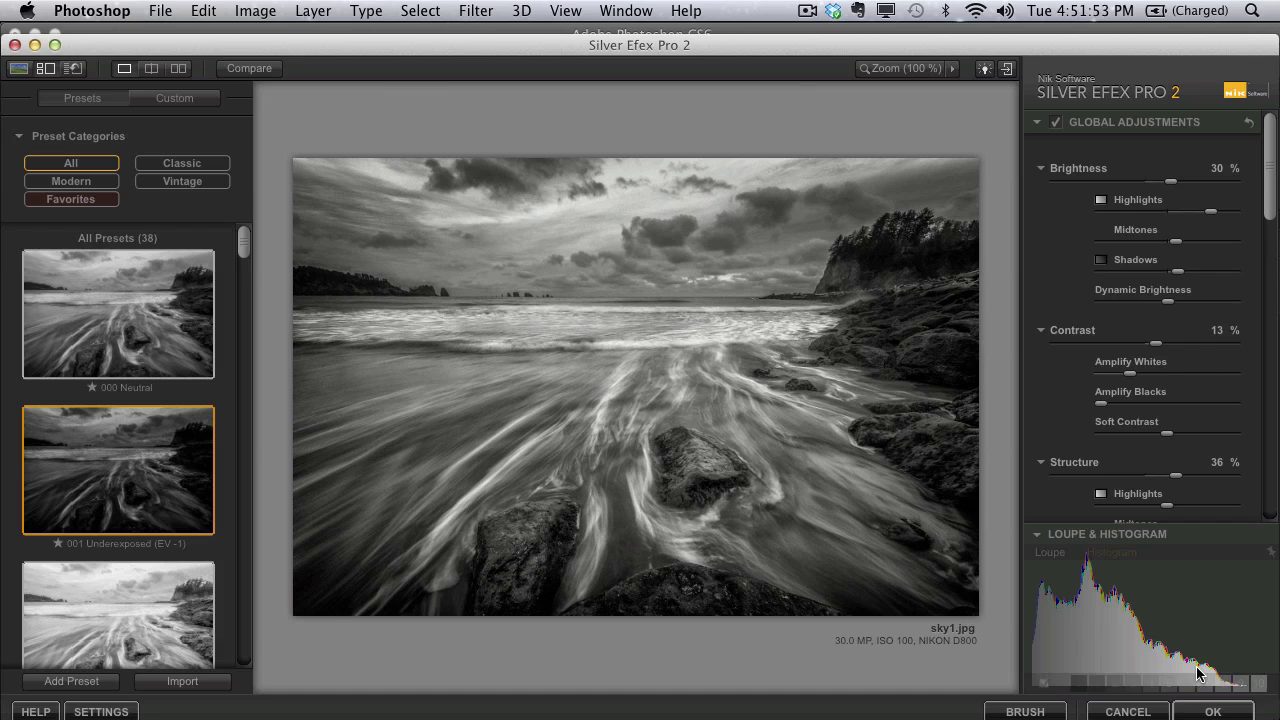
- Apply the Silver Efex conversion as a new Photoshop layer and select the Dodge tool
{"action": "left_click", "coordinate": [1203, 710]}
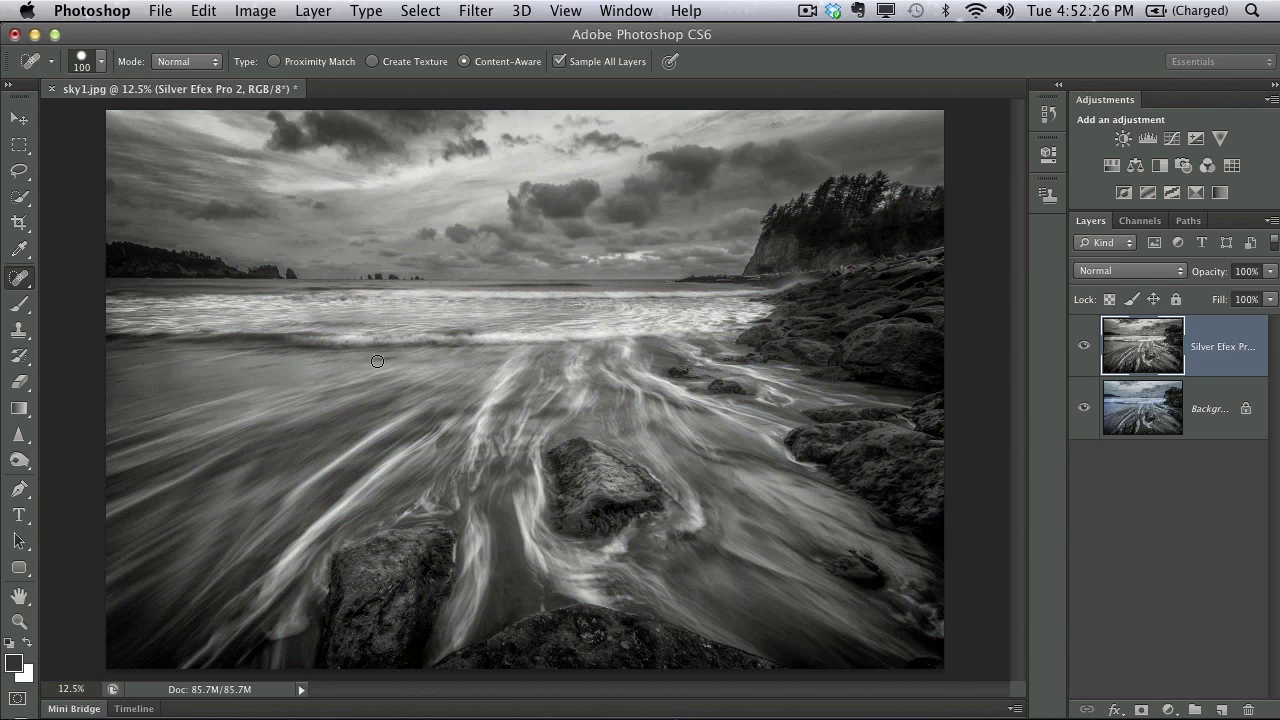
{"action": "mouse_move", "coordinate": [19, 460]}
{"action": "left_mouse_down"}
{"action": "mouse_move", "coordinate": [84, 472]}
{"action": "mouse_move", "coordinate": [85, 458]}
{"action": "left_mouse_up"}
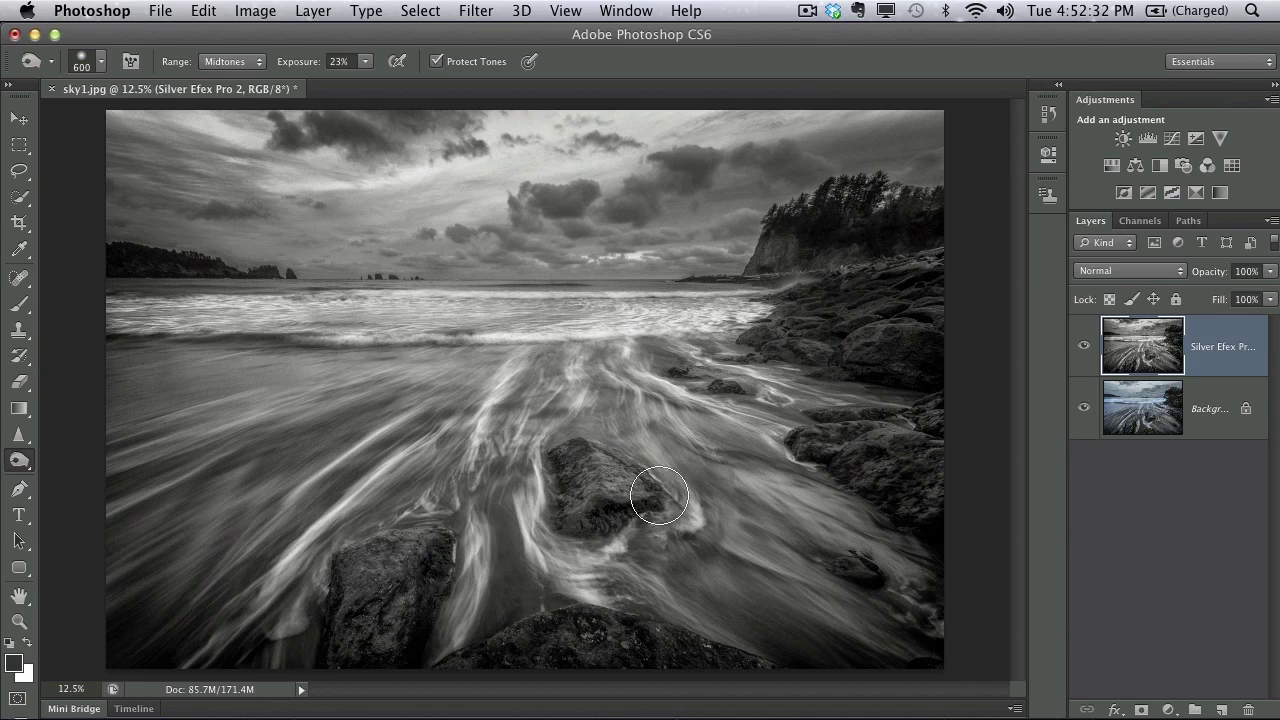
- Apply Unsharp Mask with Amount 177, Radius 1.5 pixels and Threshold 0
{"action": "left_click", "coordinate": [476, 11]}
{"action": "mouse_move", "coordinate": [529, 344]}
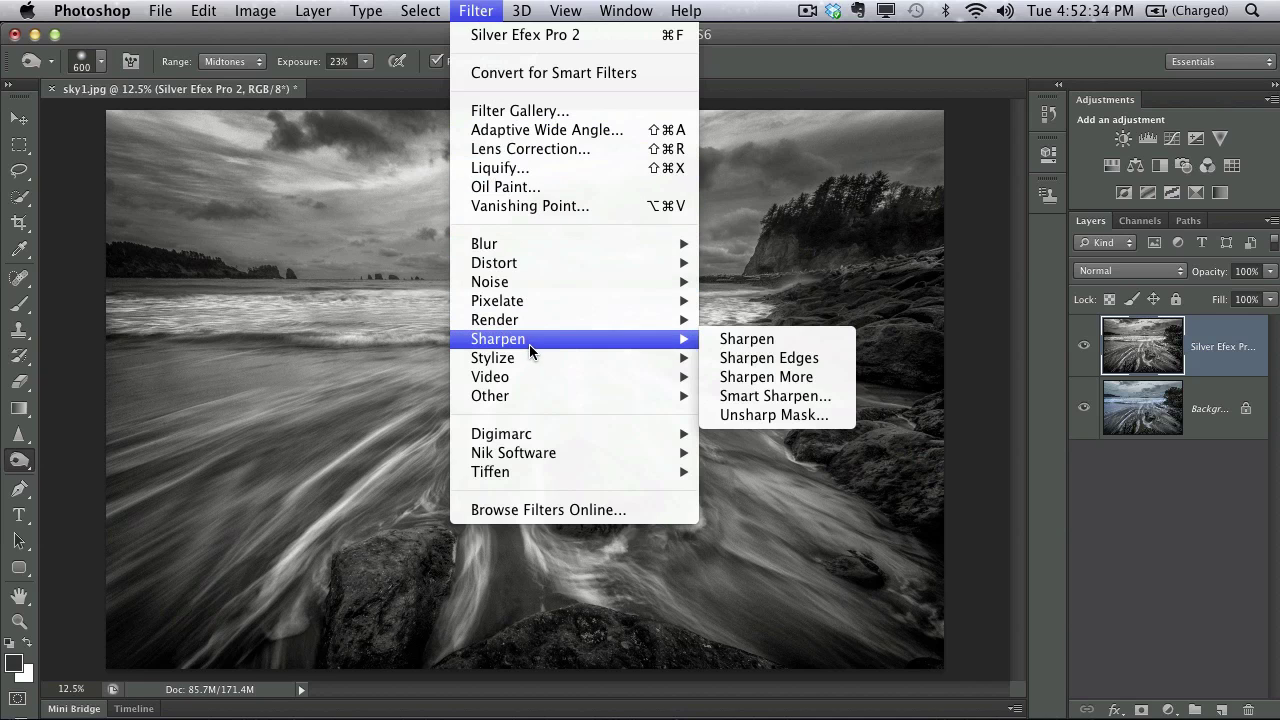
{"action": "left_click", "coordinate": [760, 414]}
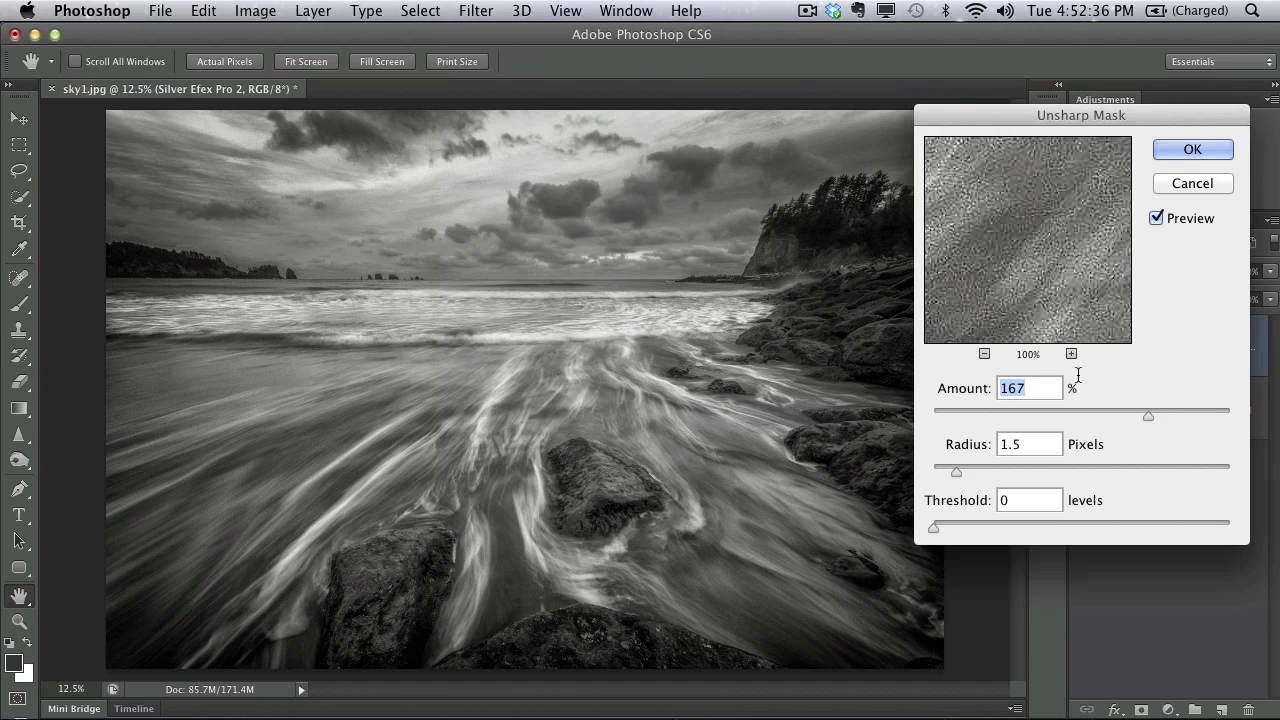
{"action": "left_click_drag", "start_coordinate": [1145, 415], "coordinate": [1163, 413]}
- Zoom in to inspect the sharpened rock detail, then fit the whole image back in the window
{"action": "key", "text": "super+equal"}
{"action": "key", "text": "super+equal"}
{"action": "key", "text": "super+equal"}
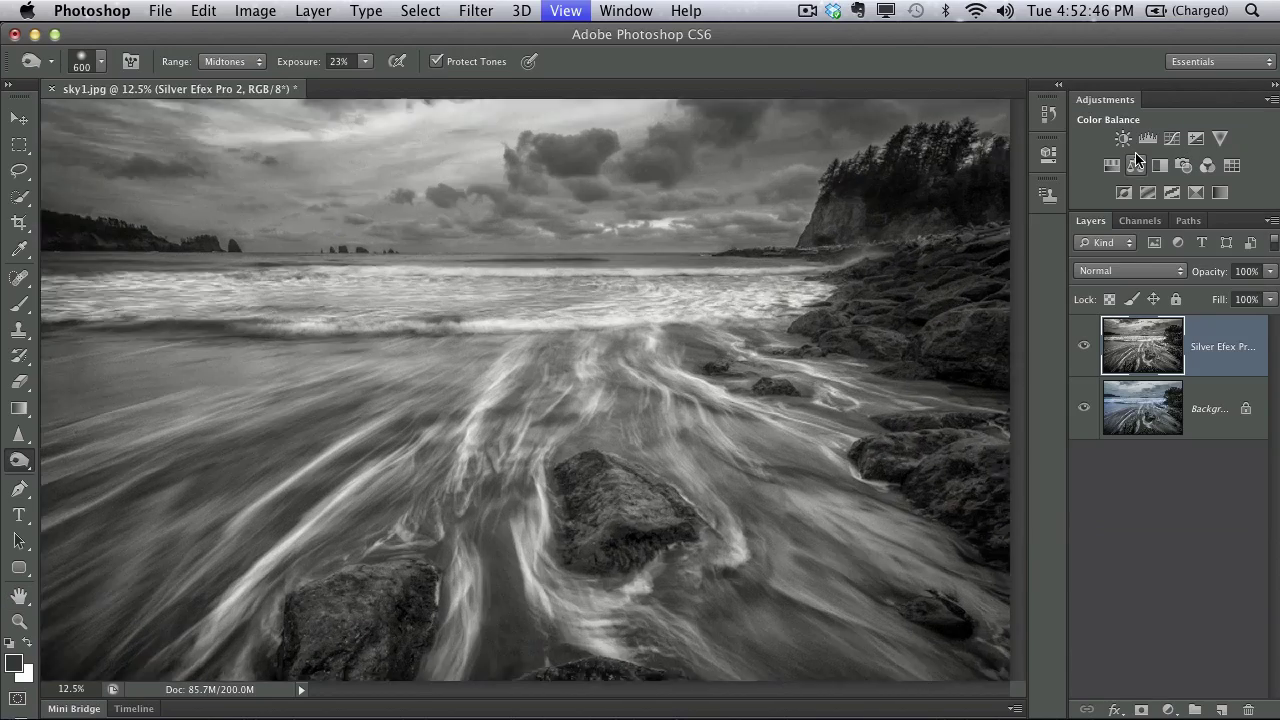
{"action": "scroll", "coordinate": [627, 362], "scroll_direction": "down", "scroll_amount": 5}
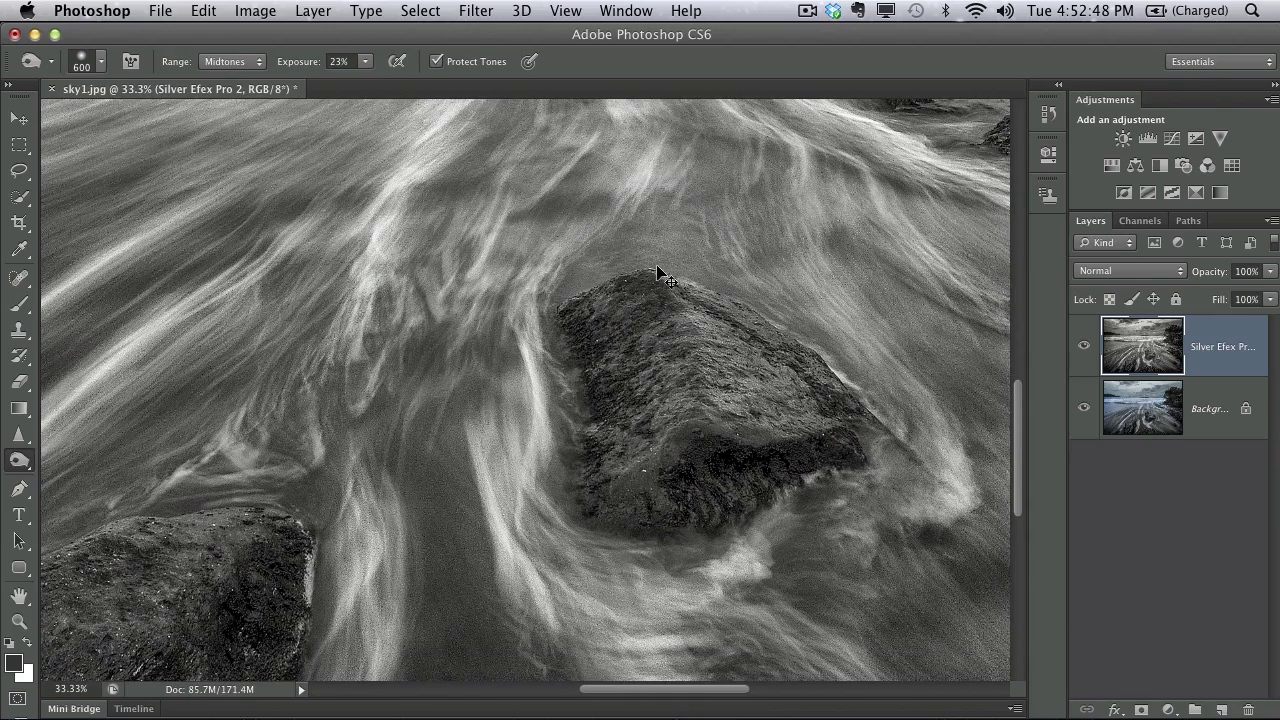
{"action": "left_click_drag", "start_coordinate": [586, 329], "coordinate": [573, 258]}
{"action": "scroll", "coordinate": [573, 258], "scroll_direction": "right", "scroll_amount": 5}
{"action": "scroll", "coordinate": [489, 334], "scroll_direction": "up", "scroll_amount": 15}
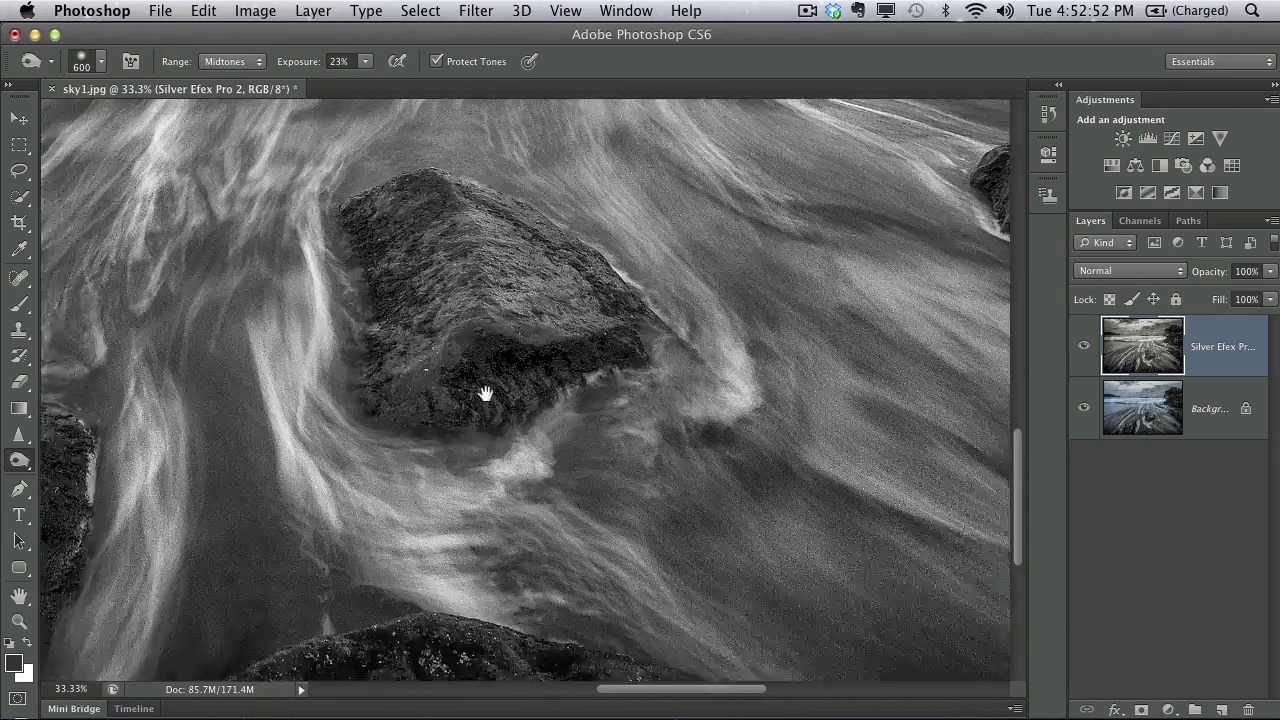
{"action": "key", "text": "super+minus"}
{"action": "key", "text": "super+minus"}
{"action": "key", "text": "super+minus"}
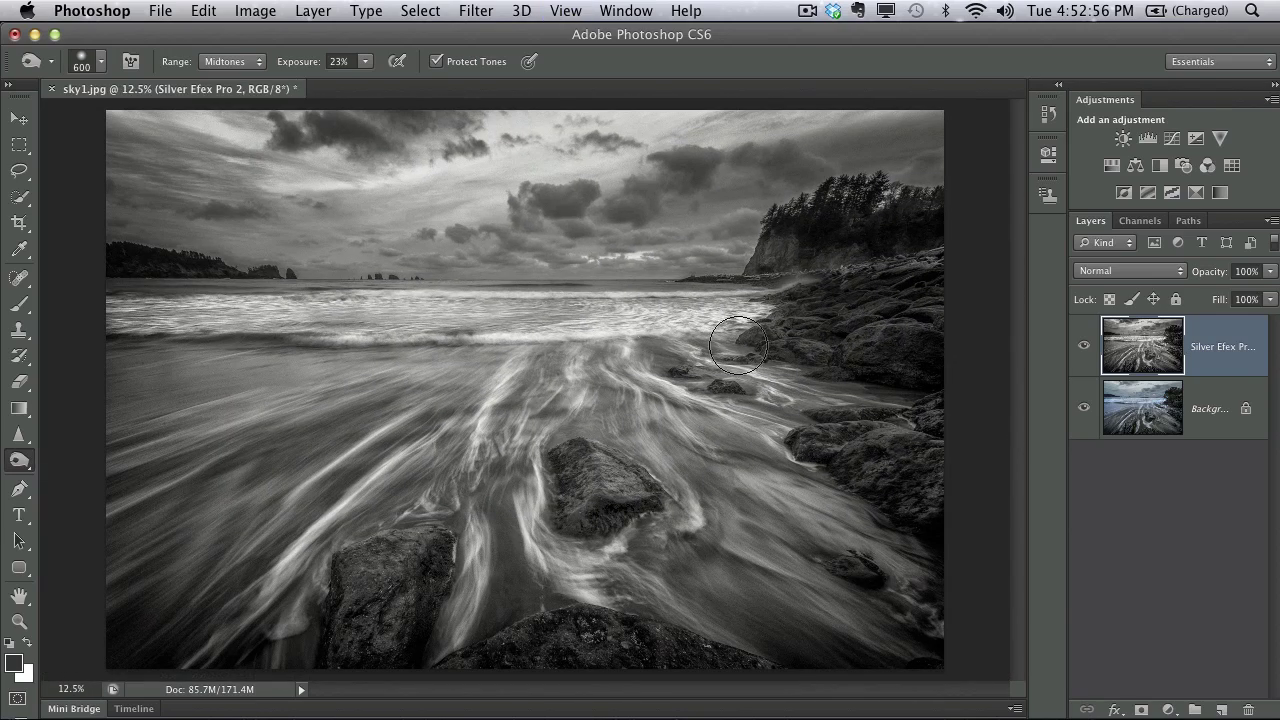
- Save the image as sky1-Edit.tif and switch back to Lightroom
{"action": "left_click", "coordinate": [181, 15]}
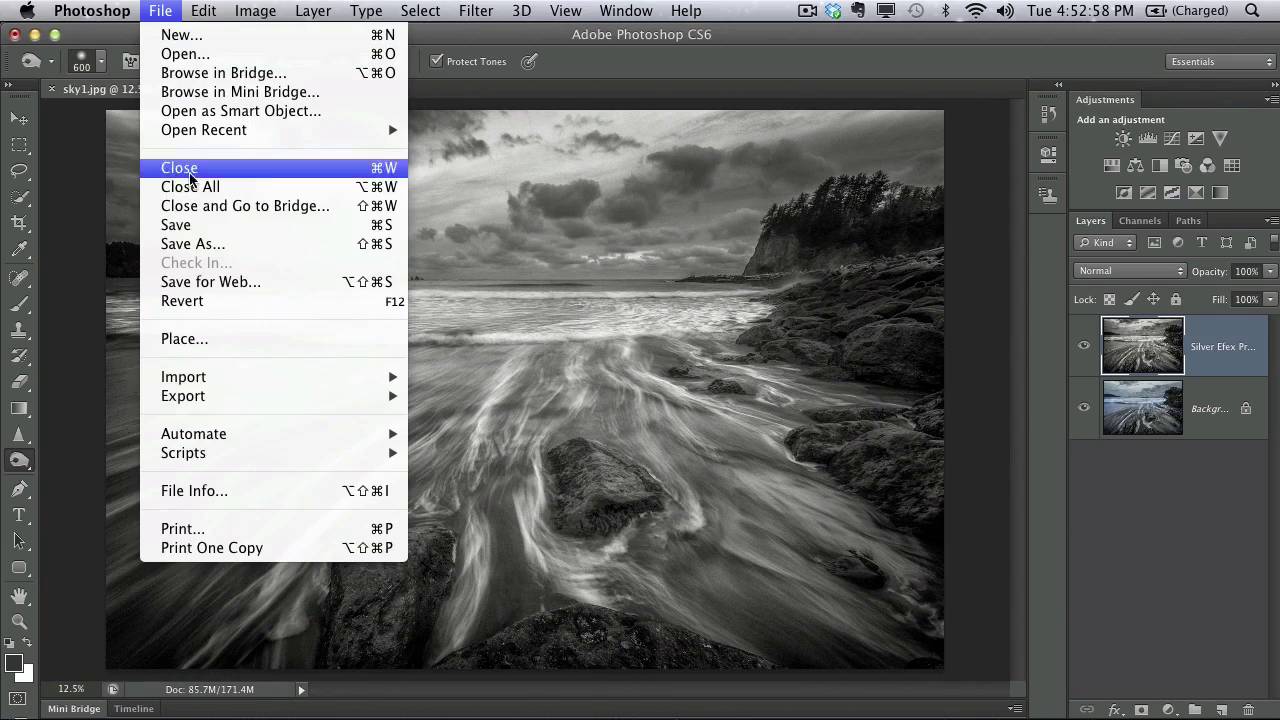
{"action": "left_click", "coordinate": [172, 226]}
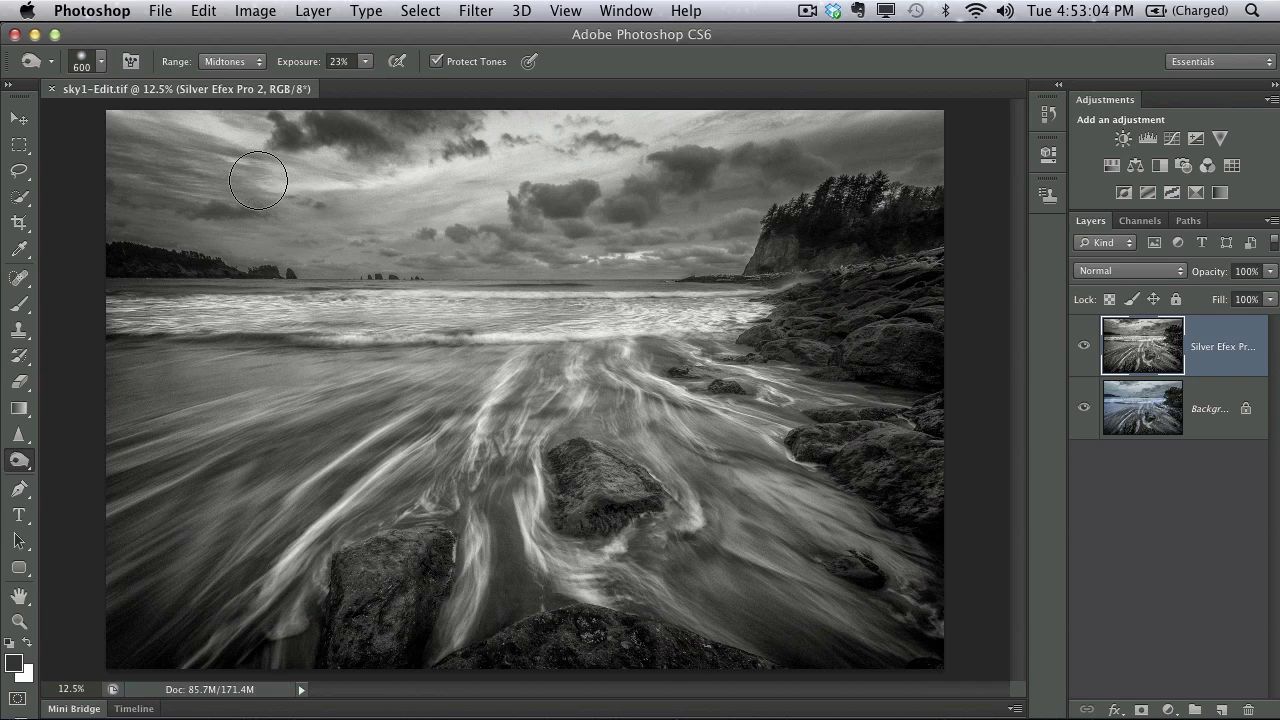
{"action": "key", "text": "super+Tab"}
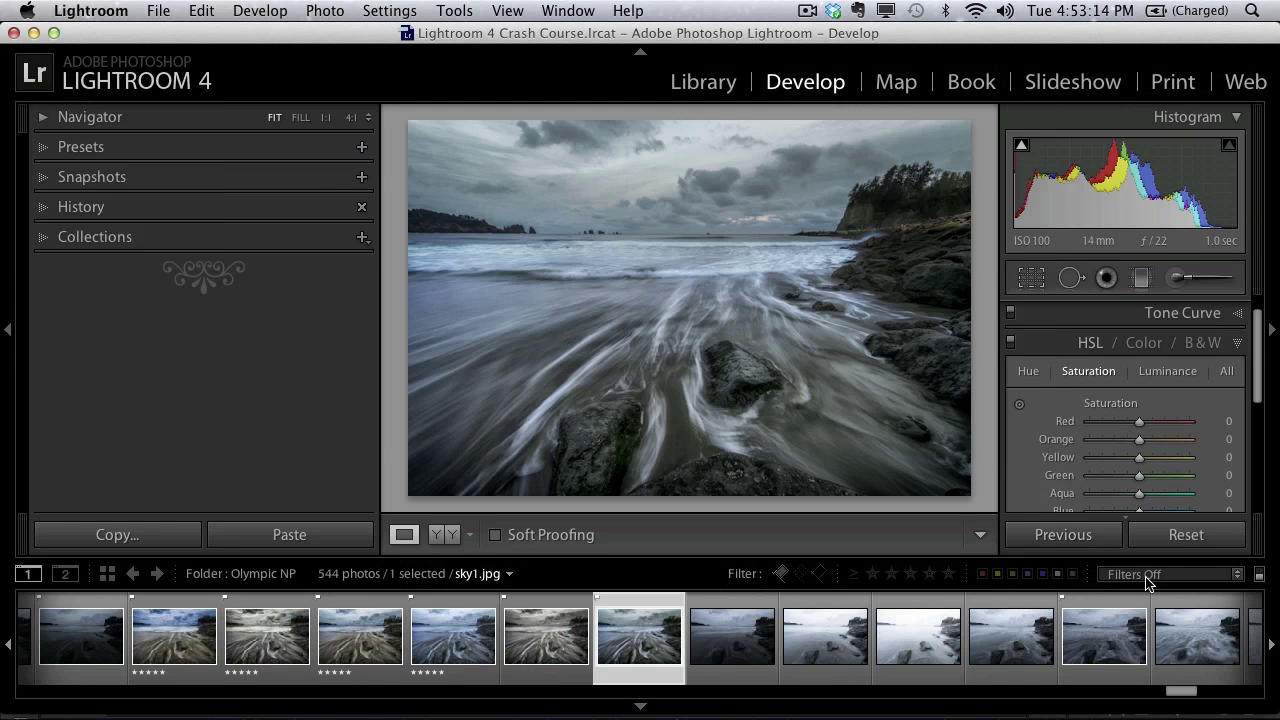
- Hide all side panels and the filmstrip with Shift+Tab so the seascape fills the window
{"action": "left_click", "coordinate": [1188, 536]}
{"action": "key", "text": "shift+Tab"}
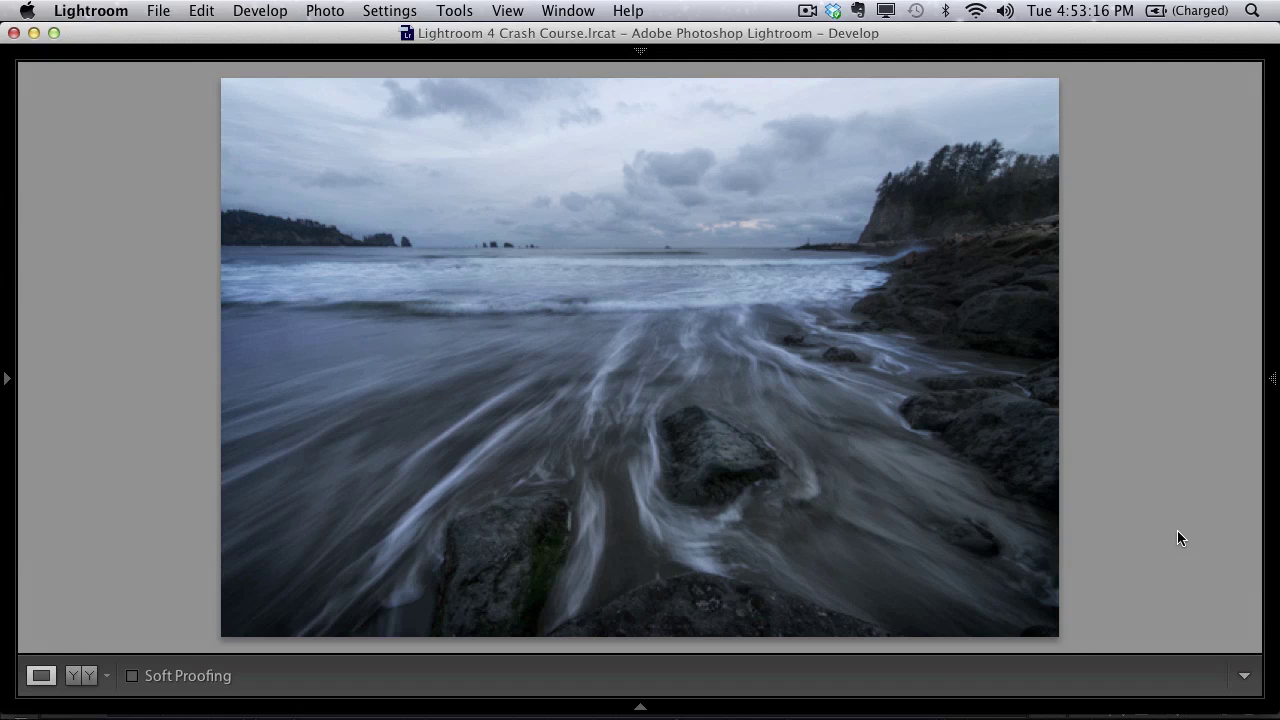